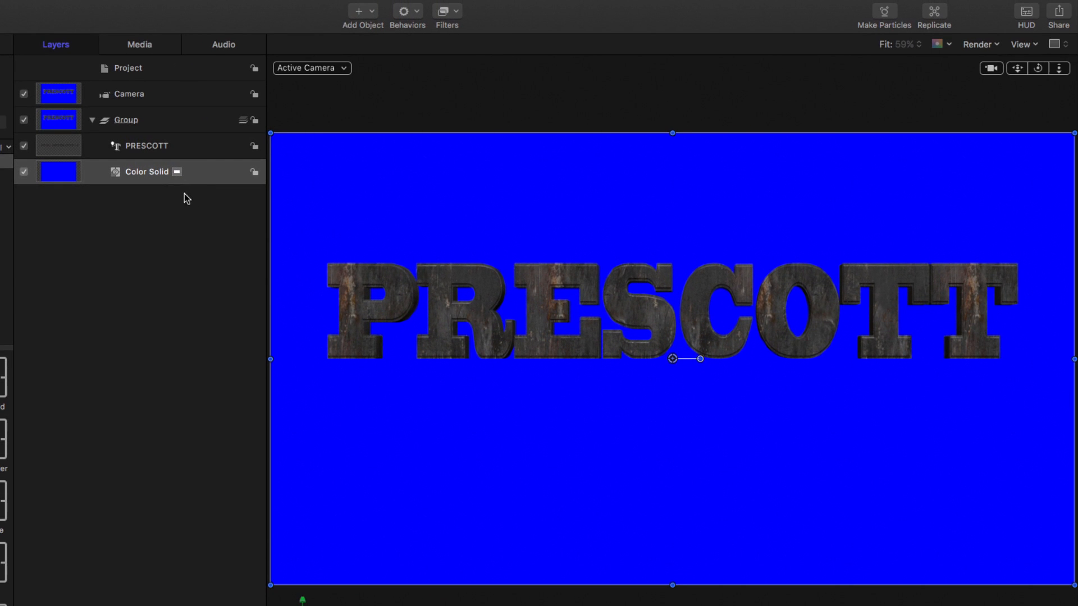
# Try moving the PRESCOTT text forward along its Z axis, away from the blue color solid, and return to the original camera view.
pyautogui.moveTo(1040, 70); pyautogui.dragTo(943, 72)
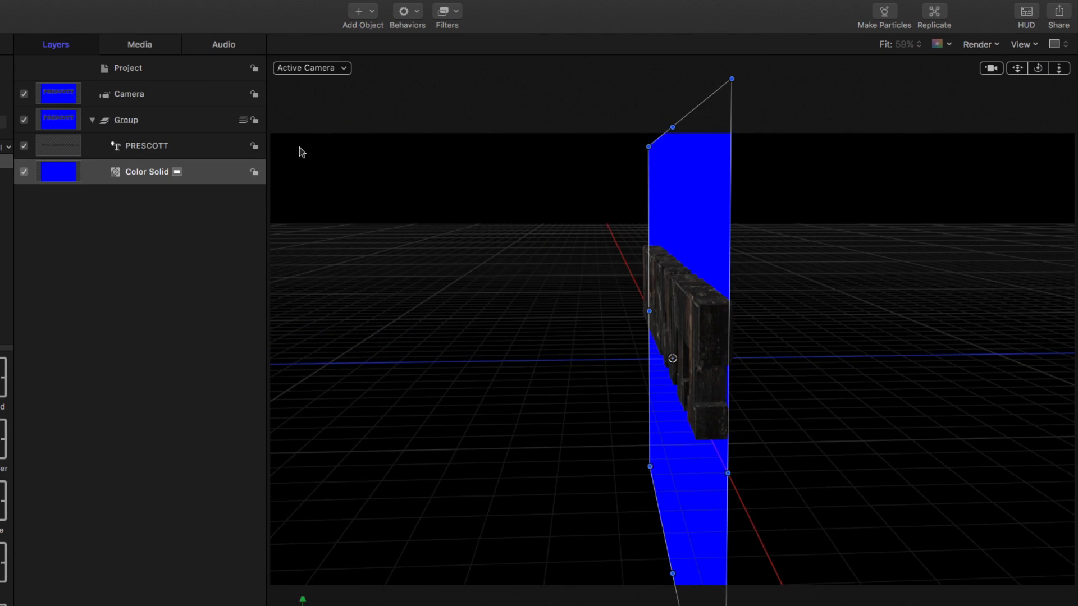
pyautogui.click(155, 147)
pyautogui.press('q')
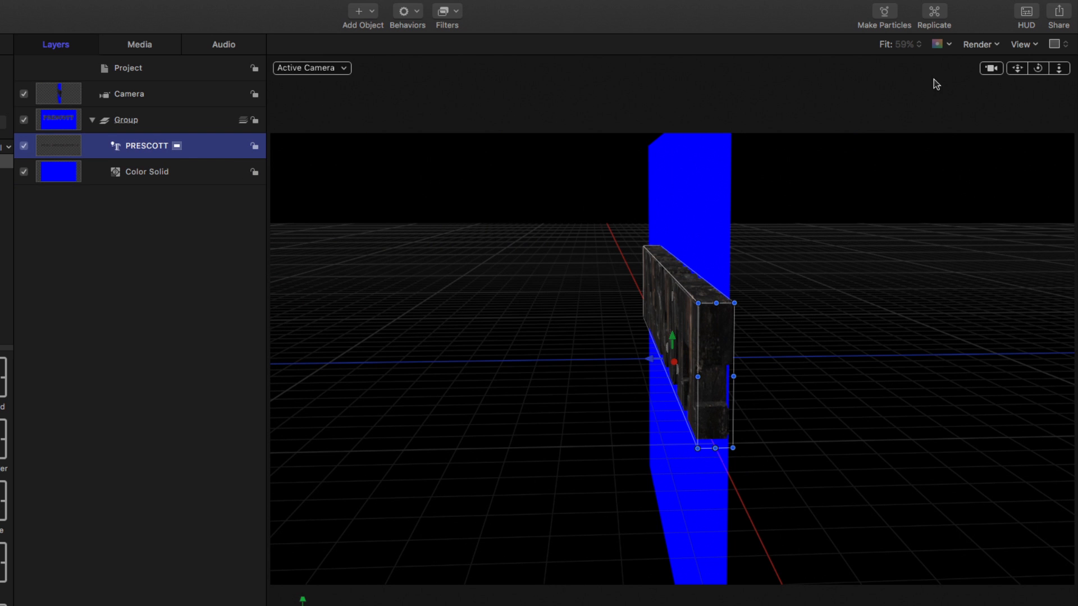
pyautogui.moveTo(1038, 69); pyautogui.dragTo(983, 77)
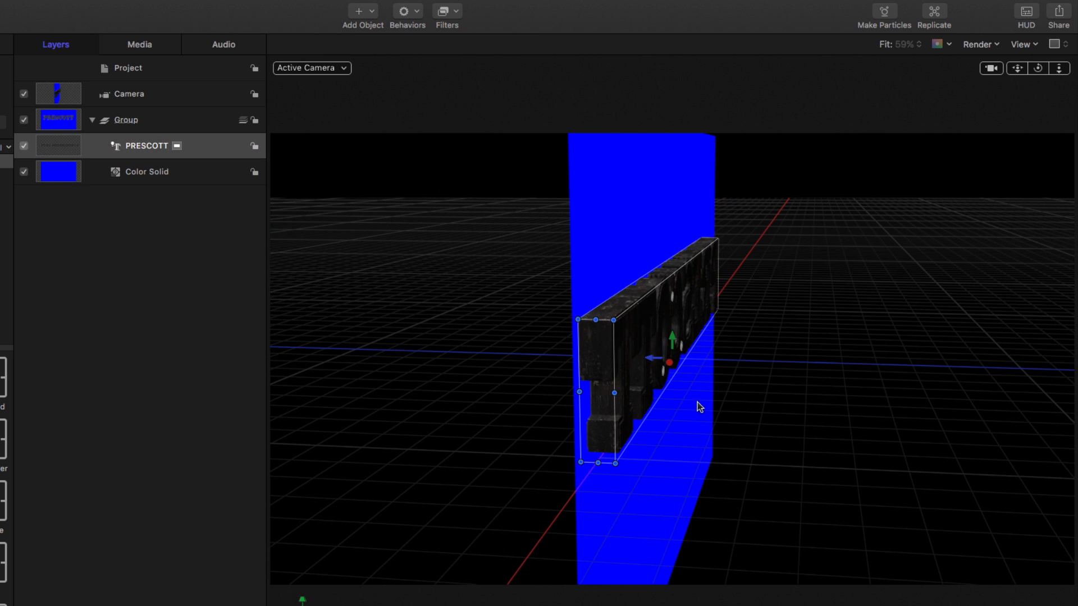
pyautogui.moveTo(653, 362); pyautogui.dragTo(586, 359)
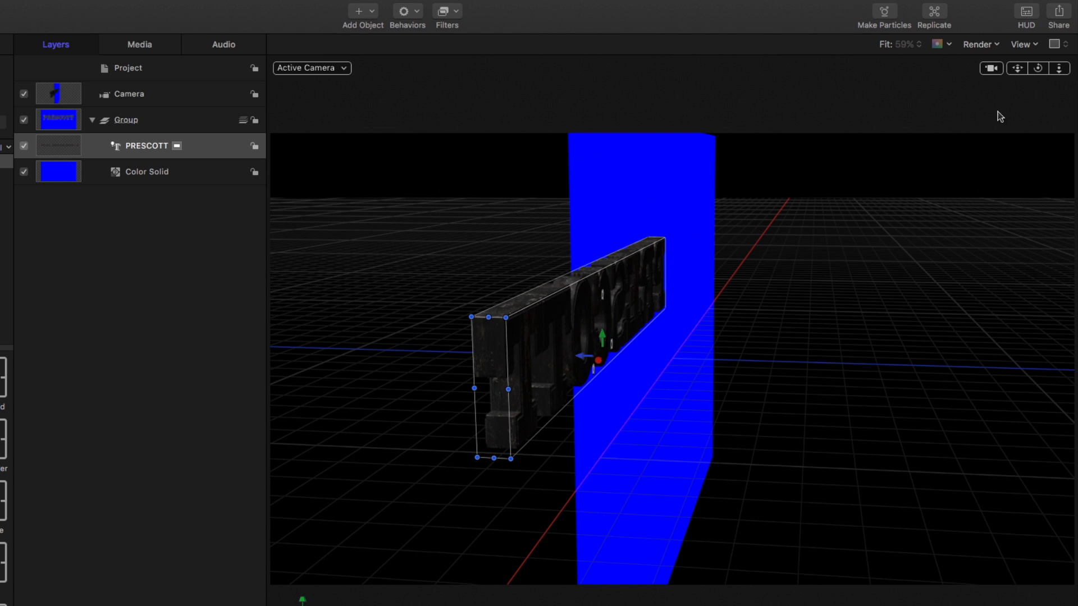
pyautogui.moveTo(1038, 69)
pyautogui.mouseDown()
pyautogui.moveTo(1061, 74)
pyautogui.moveTo(1010, 73)
pyautogui.moveTo(1056, 80)
pyautogui.moveTo(1021, 72)
pyautogui.moveTo(1038, 70)
pyautogui.mouseUp()
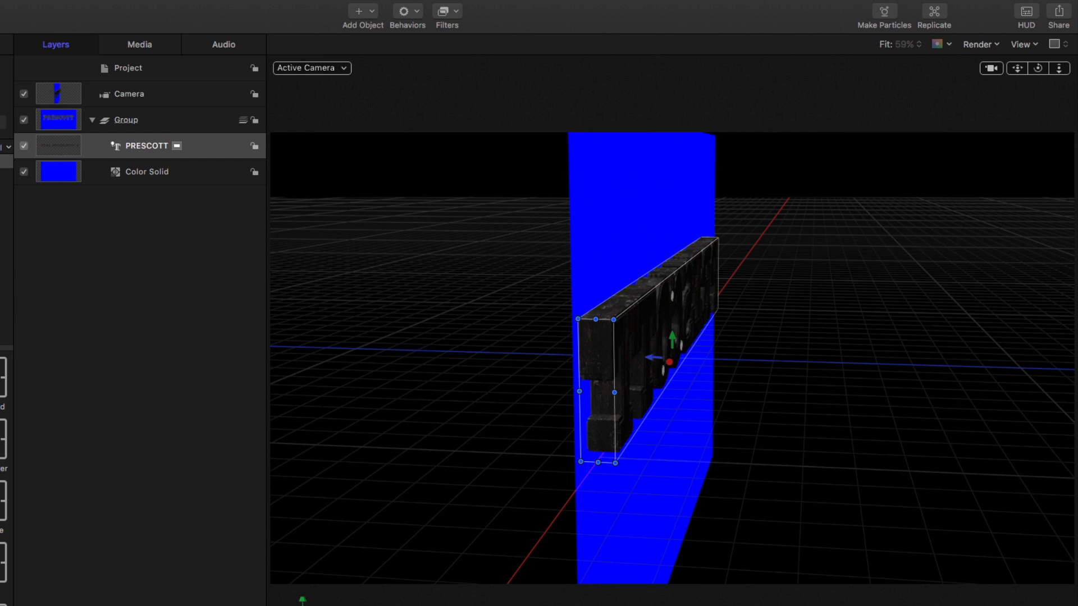
pyautogui.doubleClick(1037, 70)
# Change the Color Solid's color from blue to an off-white of about R 255, G 253, B 244.
pyautogui.click(160, 174)
pyautogui.press('super+2')
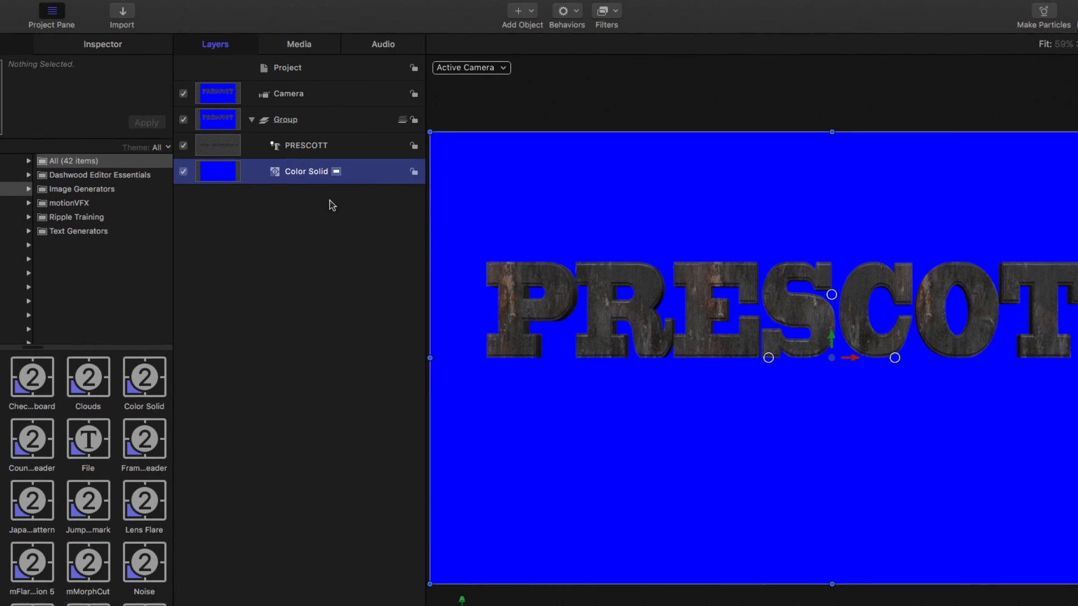
pyautogui.click(213, 45)
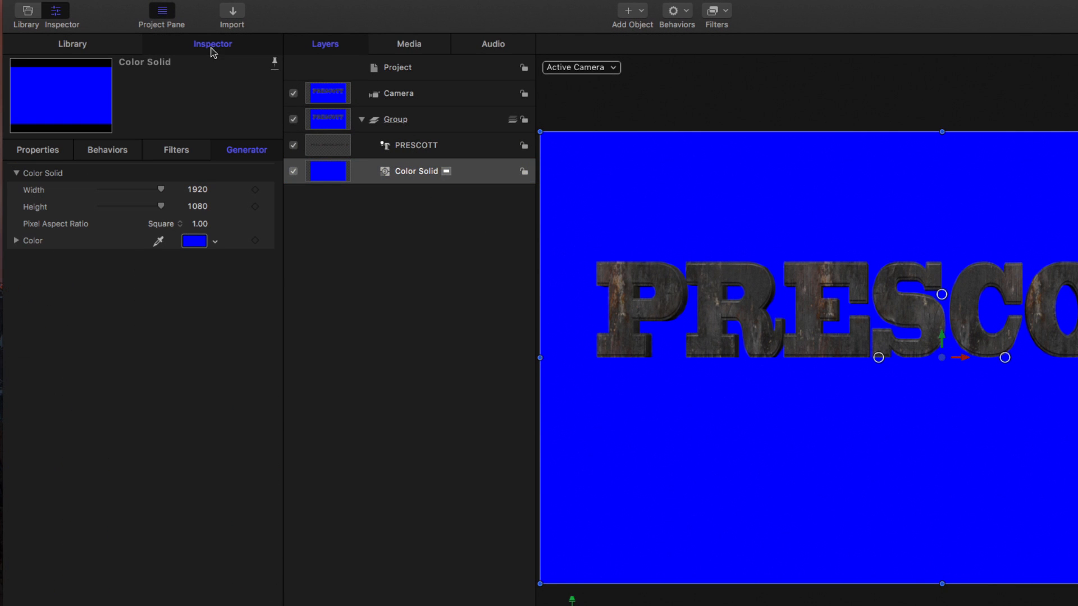
pyautogui.click(215, 241)
pyautogui.click(198, 258)
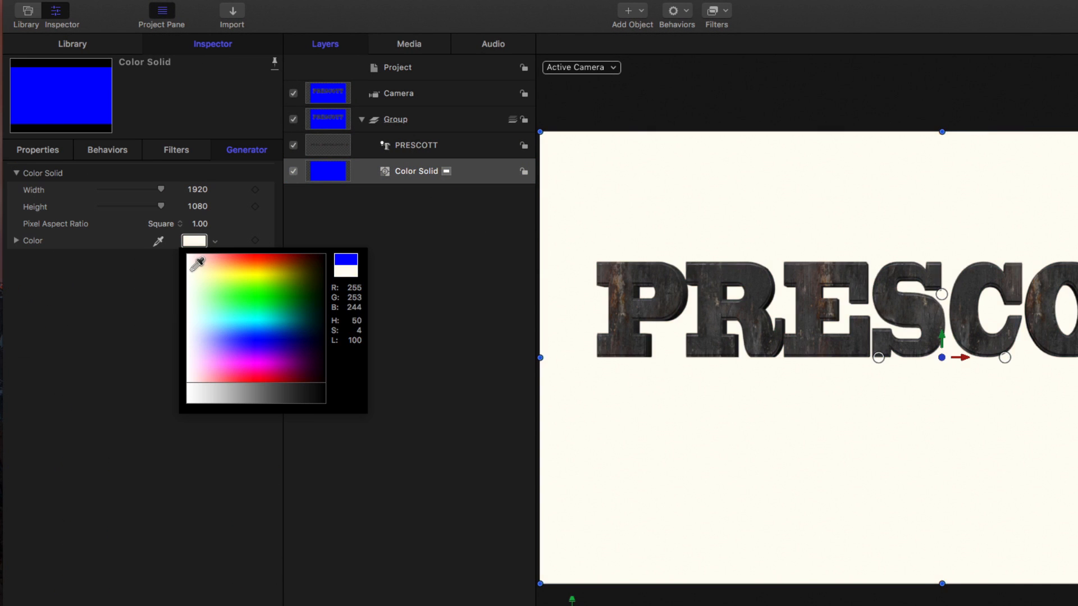
pyautogui.click(160, 269)
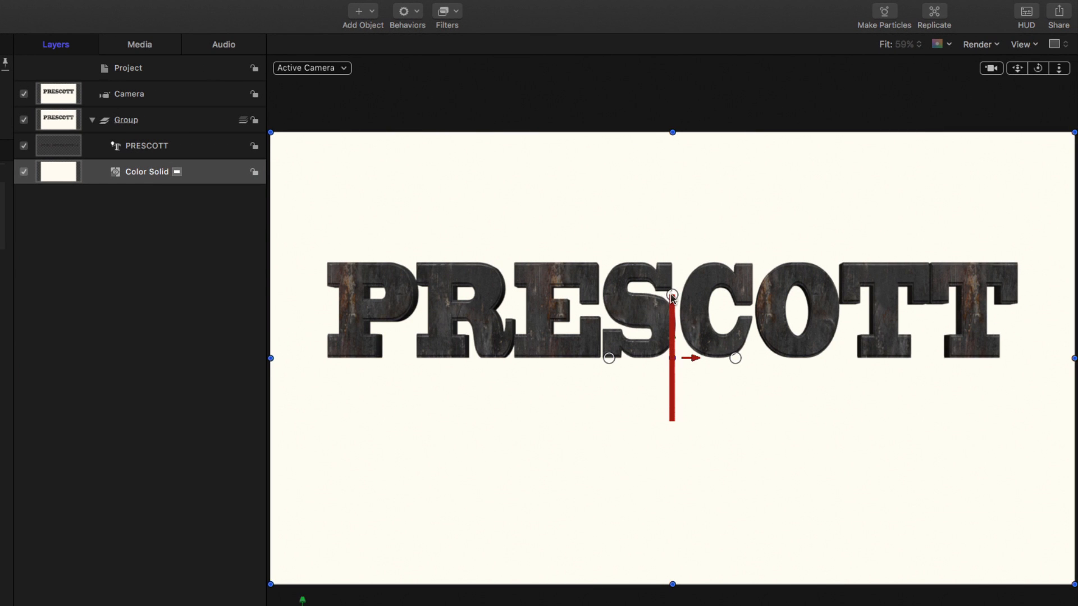
# Rotate the color solid about its X axis so it lies flat as a floor beneath the PRESCOTT text.
pyautogui.moveTo(910, 294); pyautogui.dragTo(909, 270)
pyautogui.moveTo(673, 274); pyautogui.dragTo(713, 289)
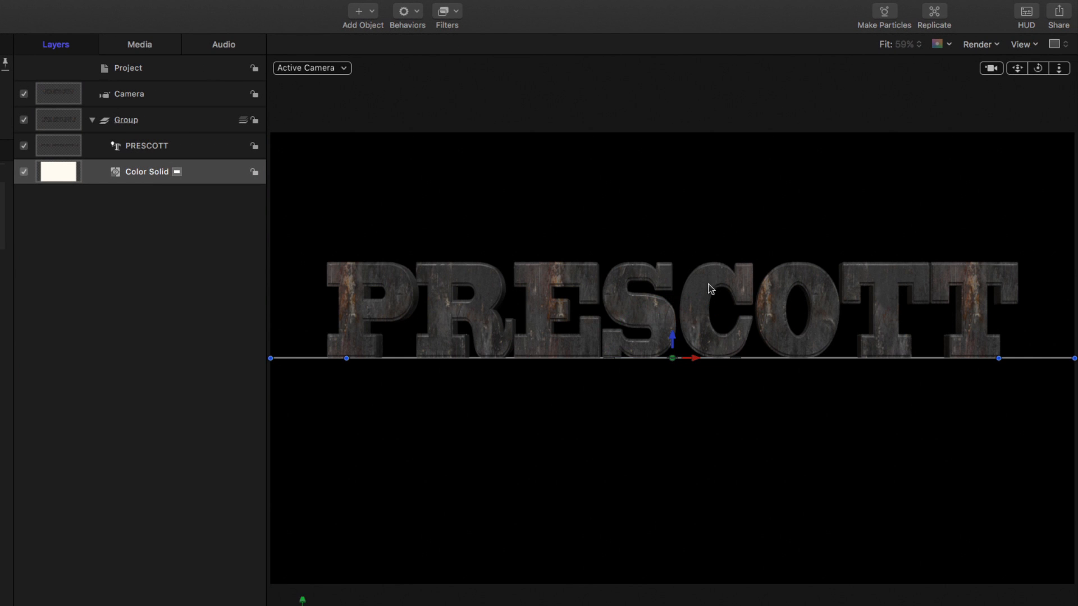
pyautogui.moveTo(1015, 73)
pyautogui.mouseDown()
pyautogui.moveTo(1035, 67)
pyautogui.moveTo(1023, 58)
pyautogui.moveTo(1014, 76)
pyautogui.mouseUp()
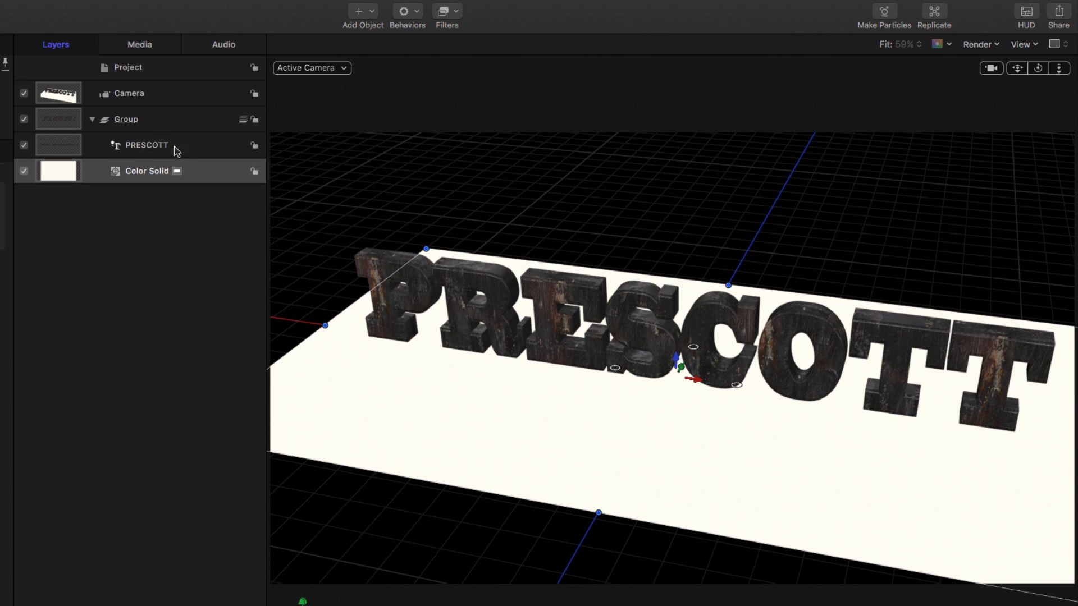
# Set the PRESCOTT text's Lighting Style to Off and toggle its Environment lighting off and back on.
pyautogui.click(179, 150)
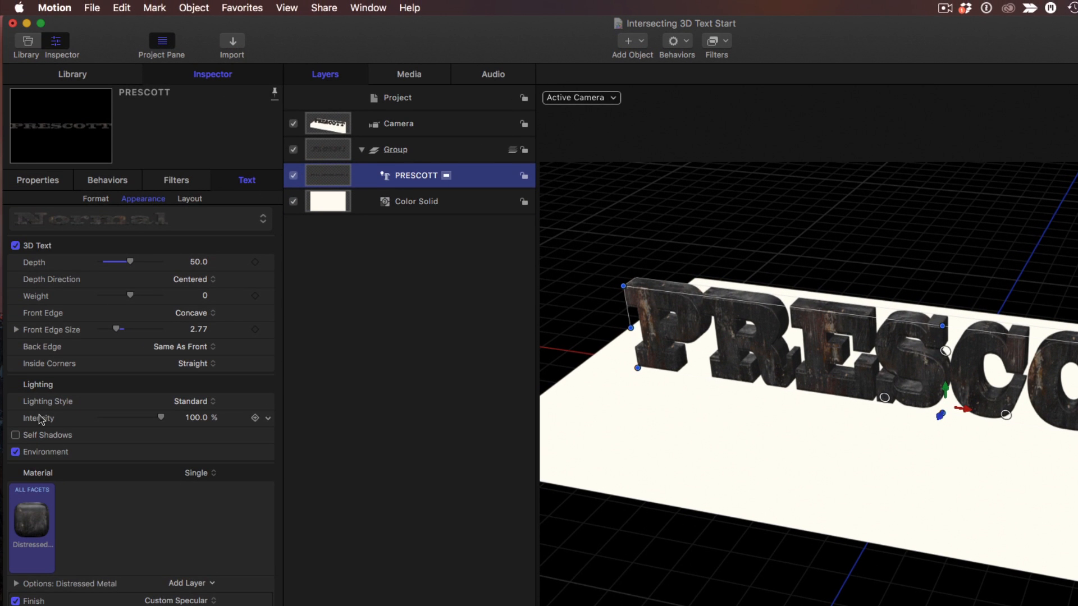
pyautogui.click(201, 404)
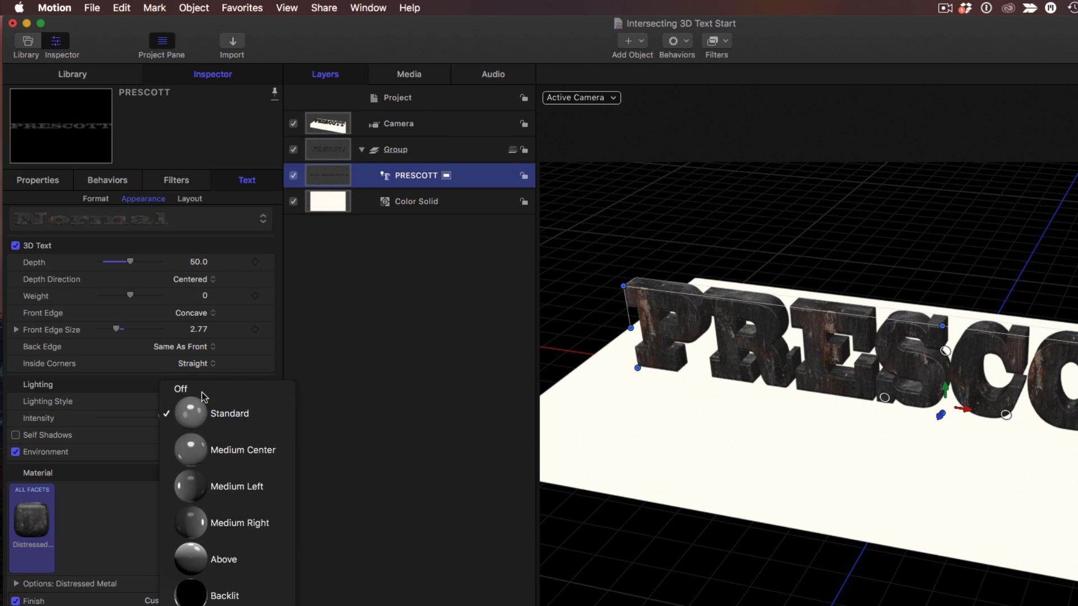
pyautogui.click(193, 386)
pyautogui.click(15, 419)
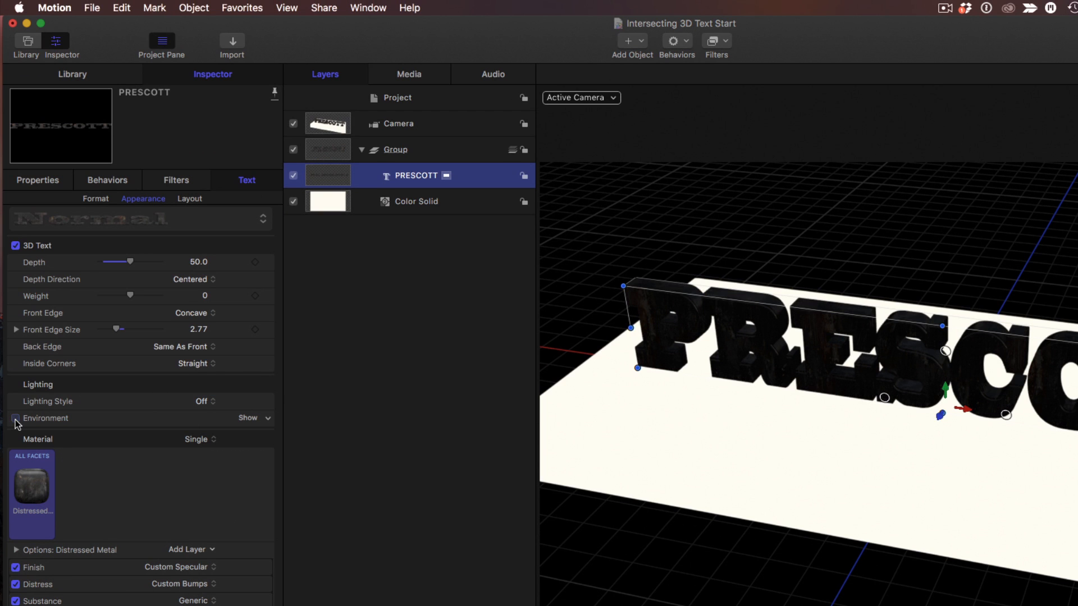
pyautogui.click(16, 419)
# Add a new light to the project and set its Light Type to Spot.
pyautogui.click(183, 7)
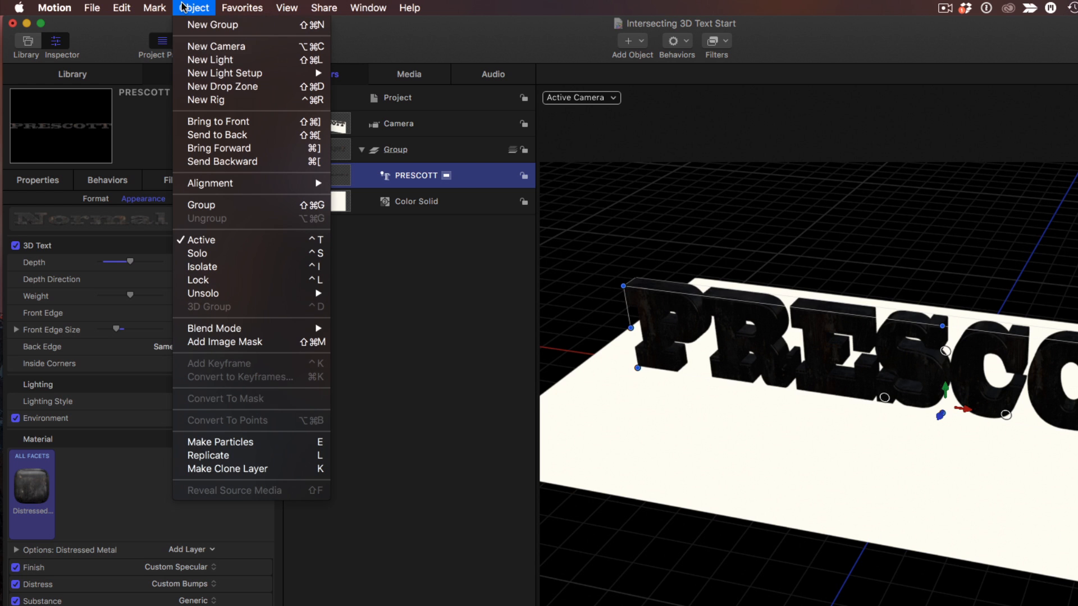
pyautogui.click(210, 60)
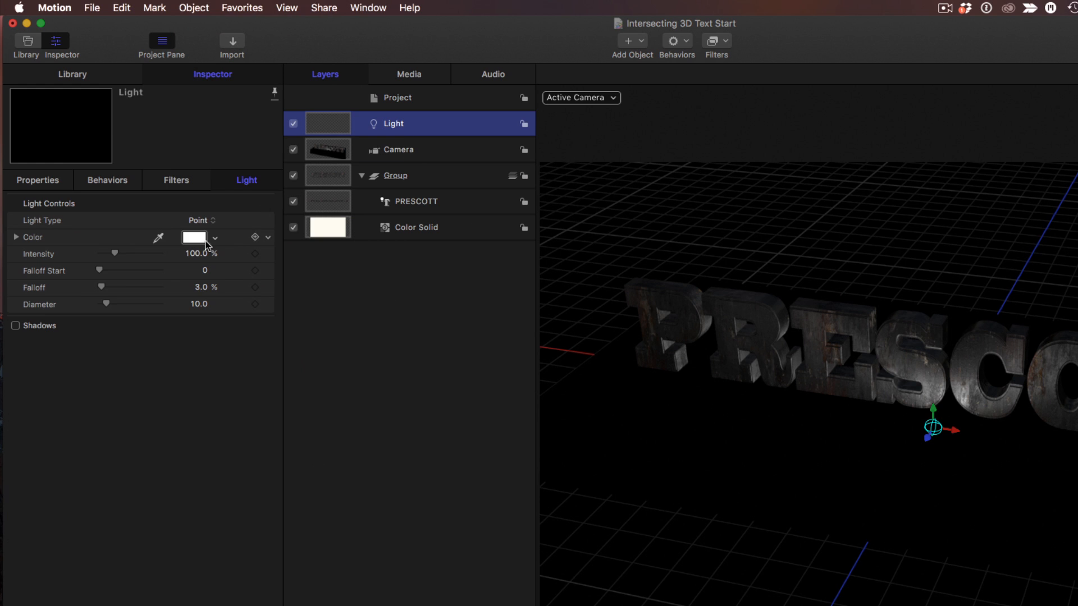
pyautogui.click(211, 222)
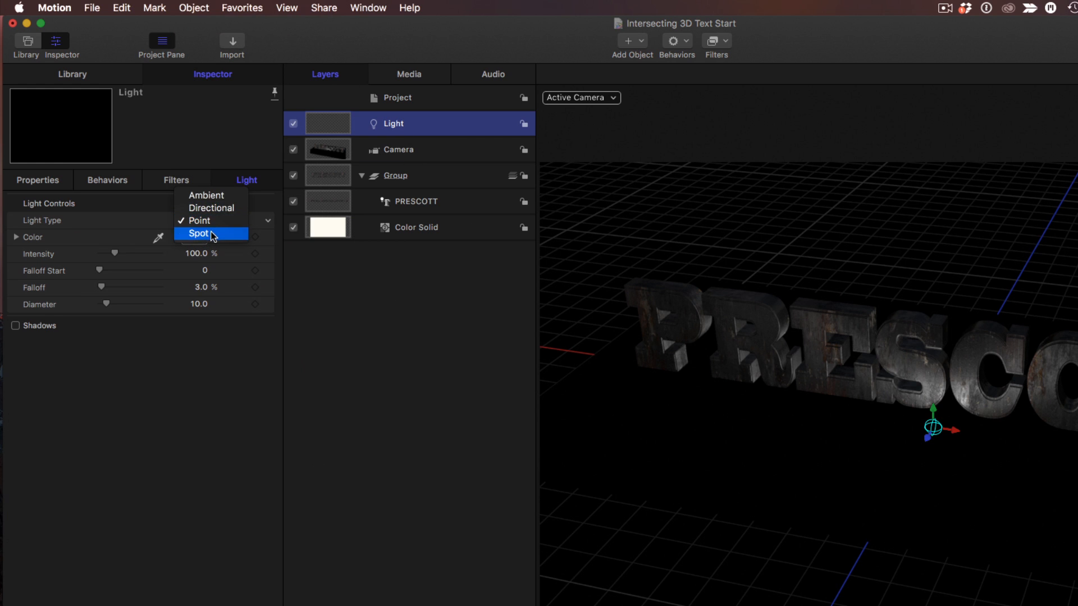
pyautogui.press('Return')
# Reposition the spot light and aim it at the text and floor, with Intensity 247.03%, Cone Angle 14.8° and Soft Edge 51°.
pyautogui.moveTo(931, 441); pyautogui.dragTo(910, 371)
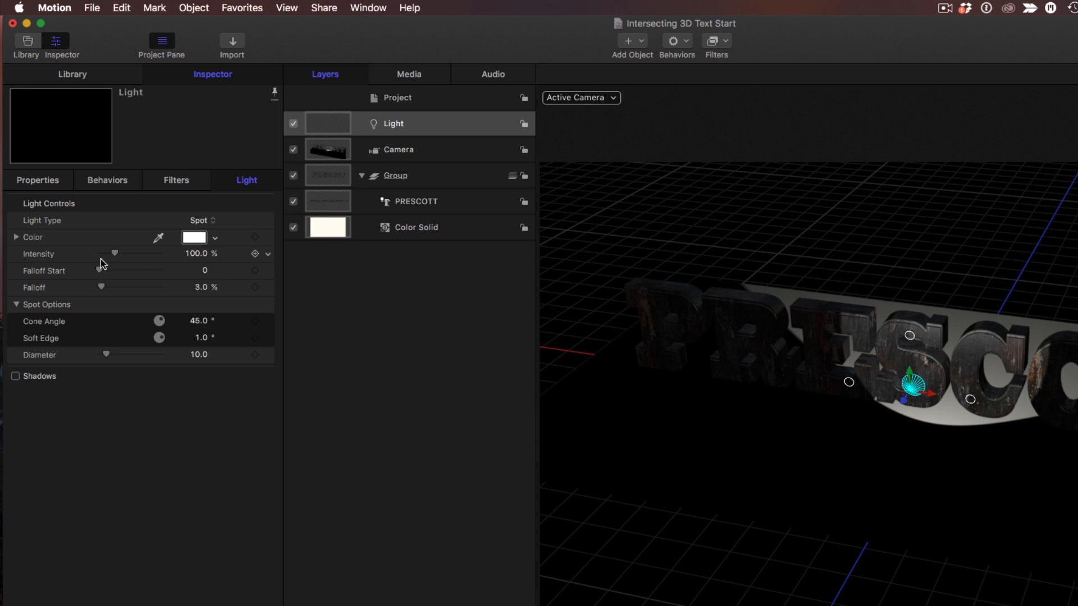
pyautogui.moveTo(114, 253); pyautogui.dragTo(137, 253)
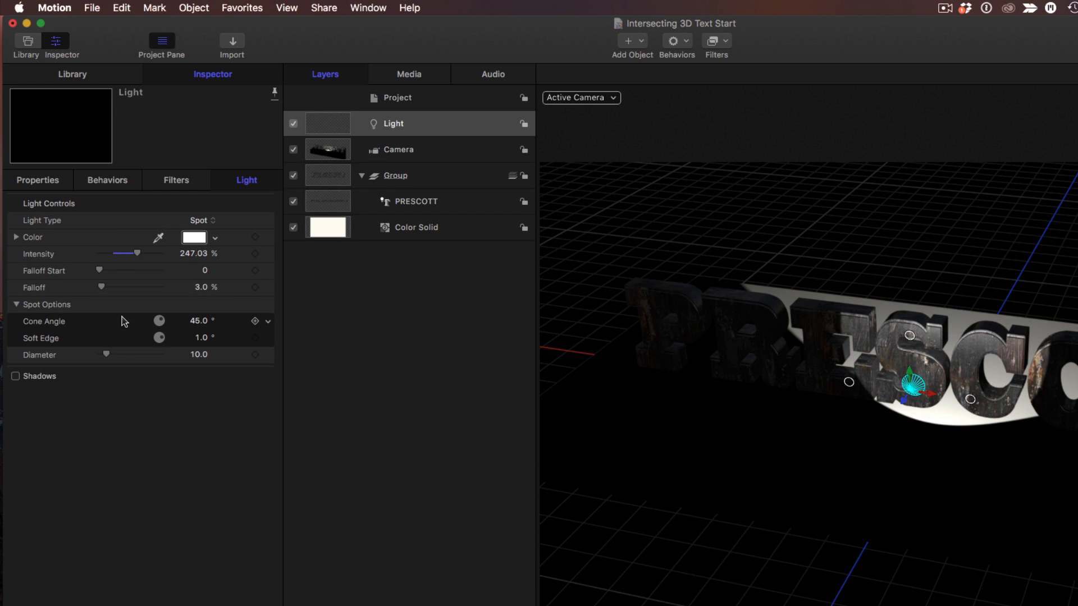
pyautogui.moveTo(207, 324)
pyautogui.mouseDown()
pyautogui.moveTo(200, 353)
pyautogui.moveTo(210, 337)
pyautogui.mouseUp()
pyautogui.moveTo(902, 404); pyautogui.dragTo(867, 318)
pyautogui.moveTo(872, 280); pyautogui.dragTo(878, 272)
# Extend the color solid's far edge back behind the text and turn on shadows for the spot light.
pyautogui.click(442, 230)
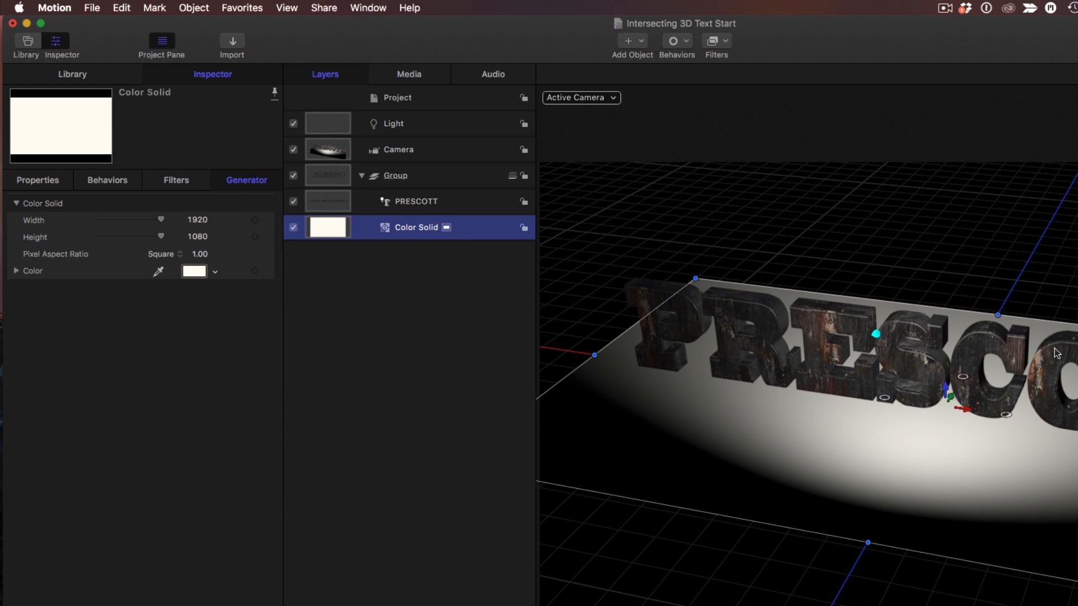
pyautogui.moveTo(999, 313); pyautogui.dragTo(1000, 185)
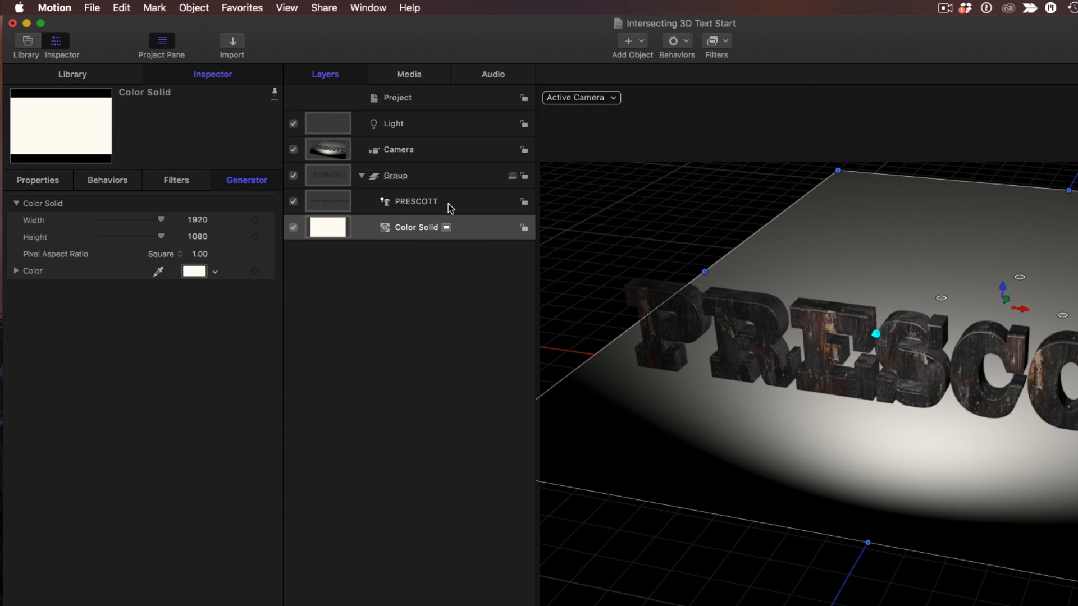
pyautogui.click(433, 126)
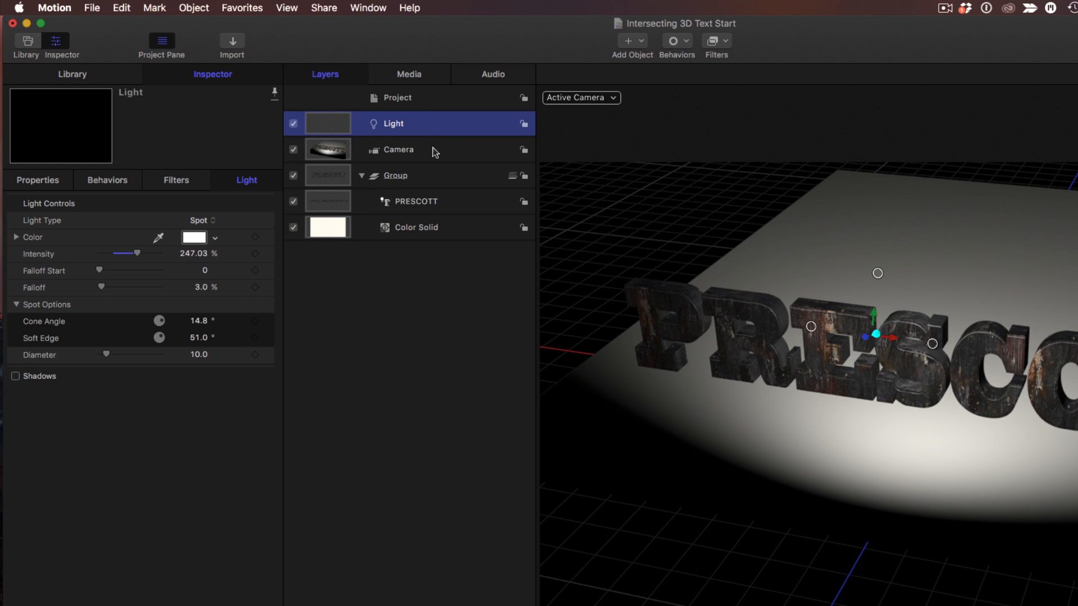
pyautogui.click(16, 376)
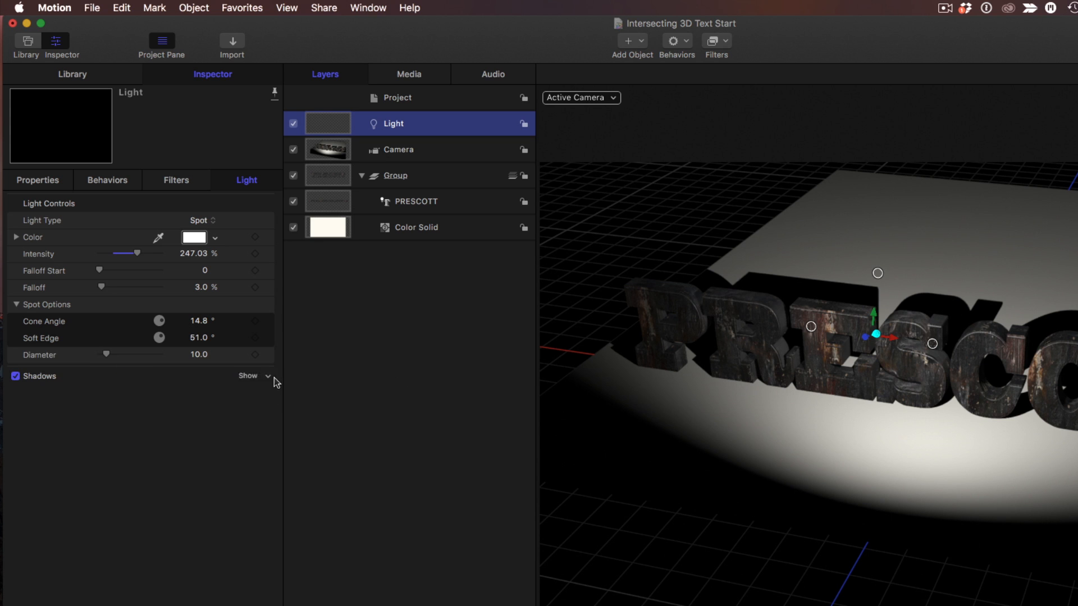
# Pull the spot light farther in front of the text, raise it slightly, and increase its intensity.
pyautogui.moveTo(869, 337); pyautogui.dragTo(794, 351)
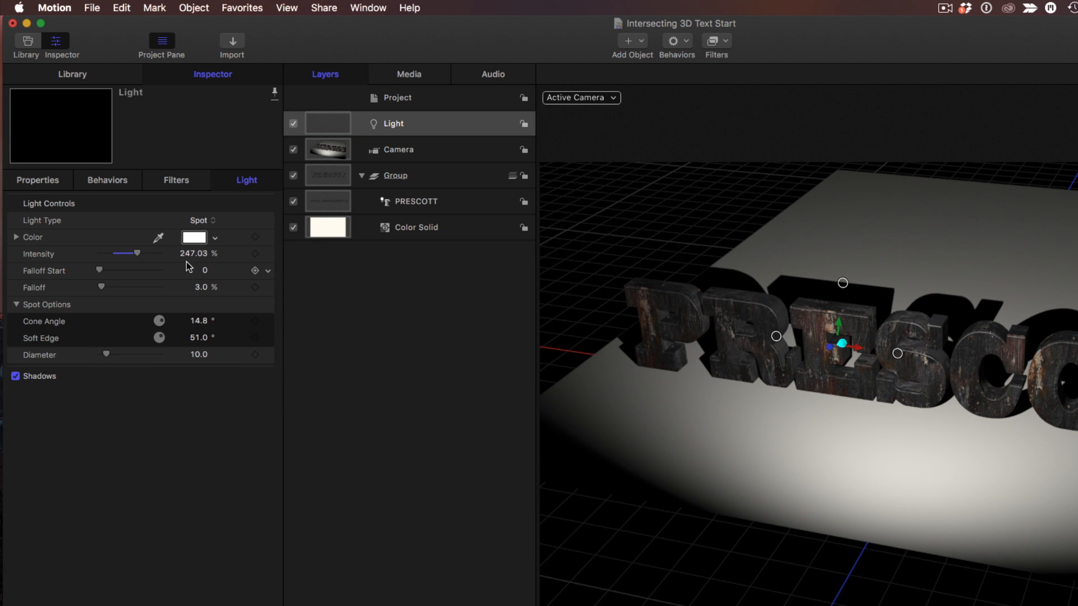
pyautogui.moveTo(193, 253); pyautogui.dragTo(209, 253)
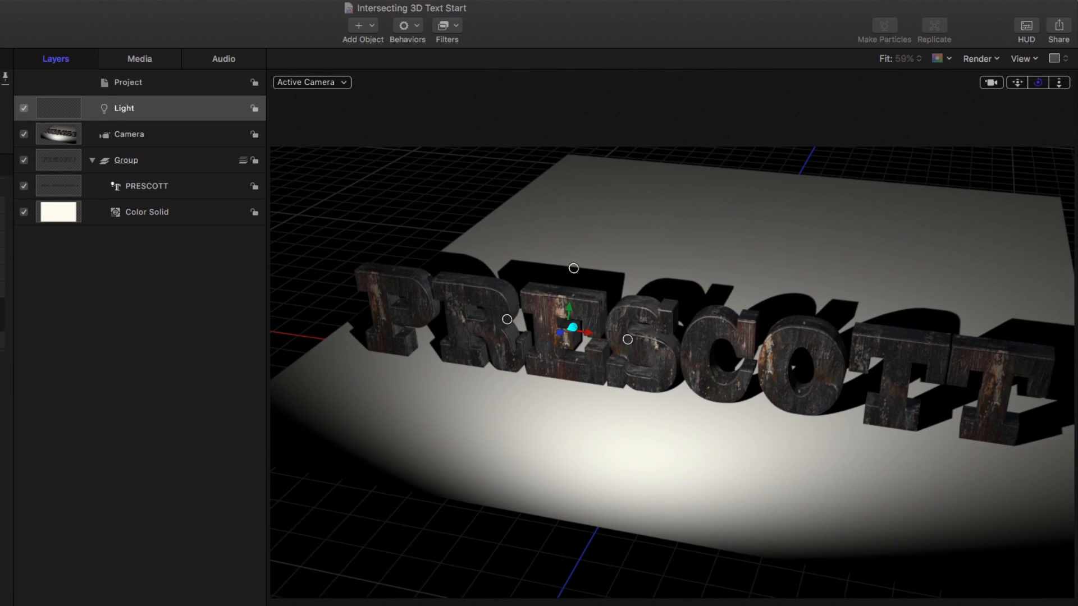
pyautogui.moveTo(1038, 82); pyautogui.dragTo(654, 262)
pyautogui.moveTo(569, 311); pyautogui.dragTo(573, 279)
pyautogui.moveTo(1038, 83); pyautogui.dragTo(963, 101)
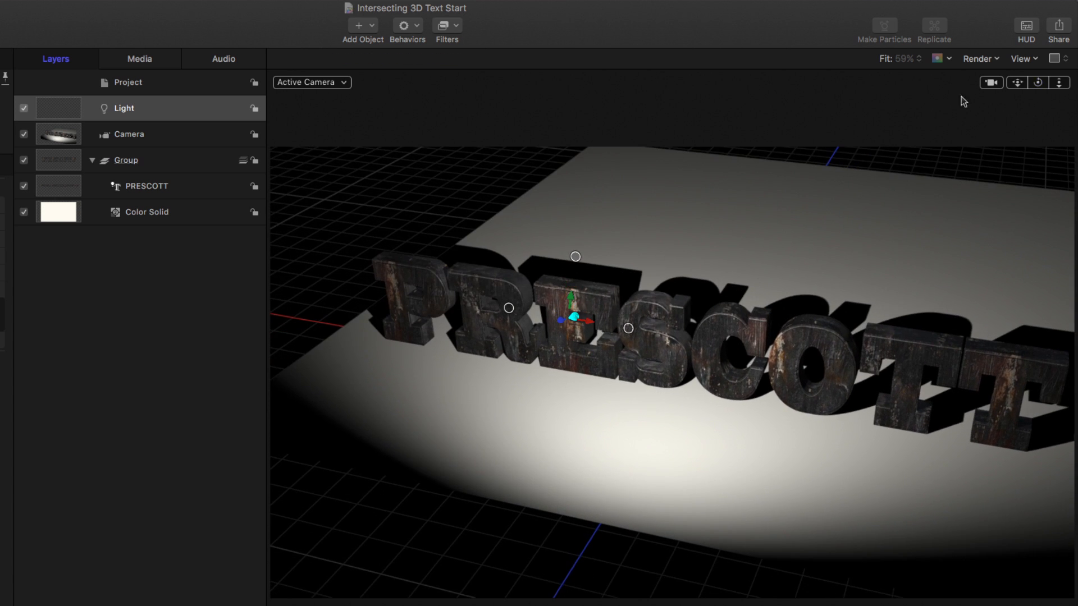
# Test moving the PRESCOTT text vertically through the floor, and hide the Color Solid layer.
pyautogui.click(159, 191)
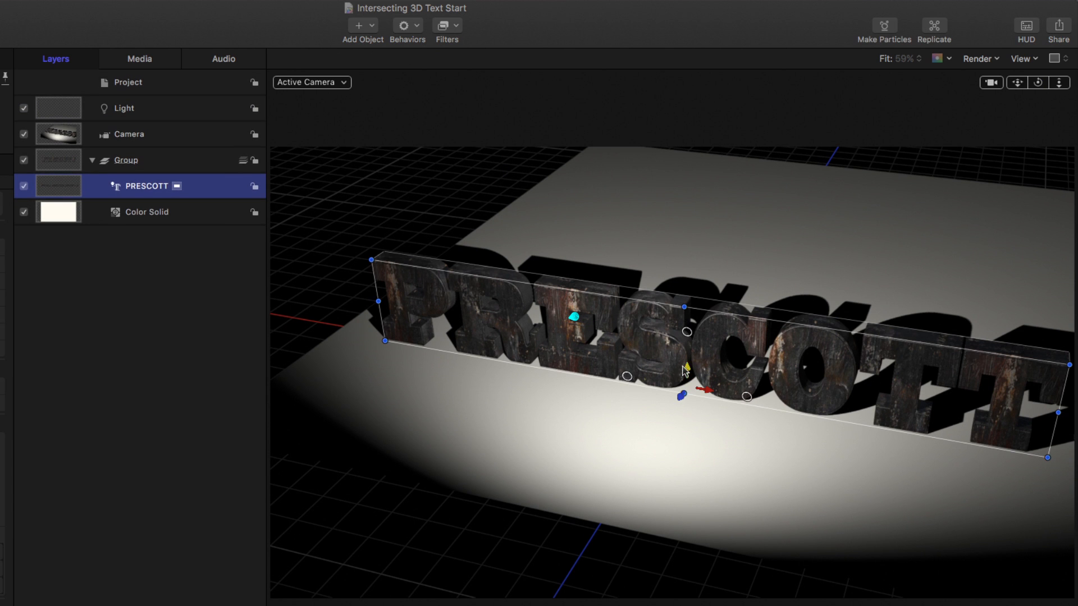
pyautogui.moveTo(686, 369)
pyautogui.mouseDown()
pyautogui.moveTo(681, 437)
pyautogui.moveTo(685, 373)
pyautogui.mouseUp()
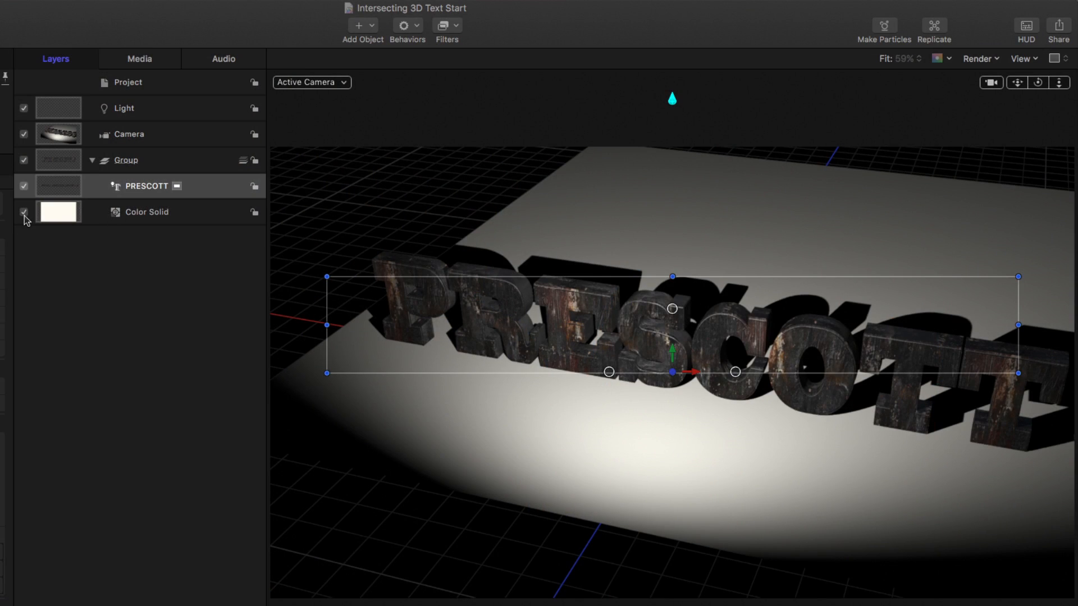
pyautogui.click(24, 212)
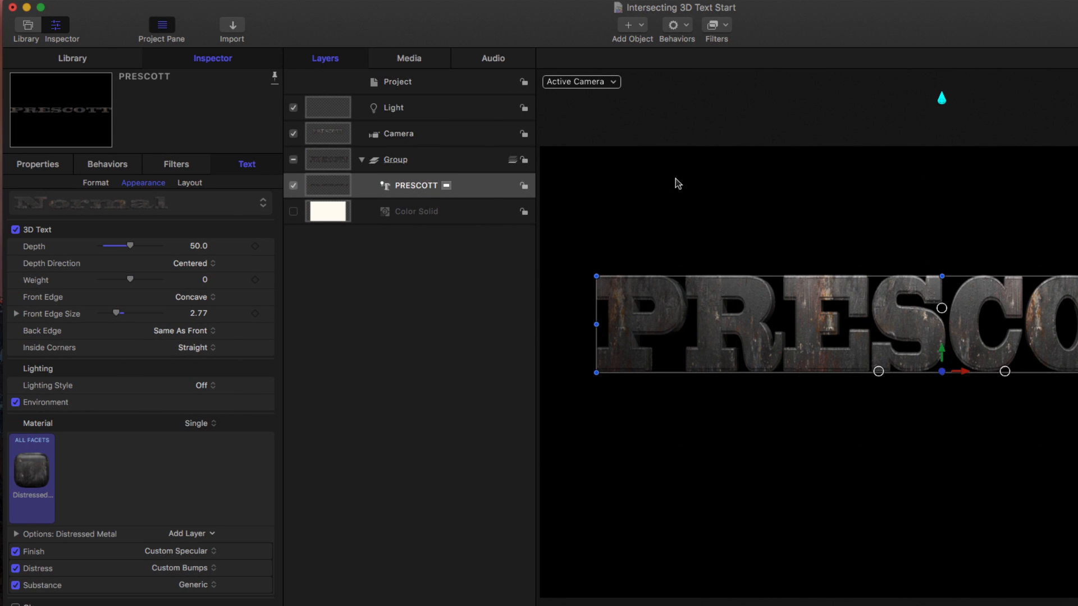
# Create a new text object below PRESCOTT and insert the Black Medium Square symbol from the Bullets/Stars characters.
pyautogui.press('t')
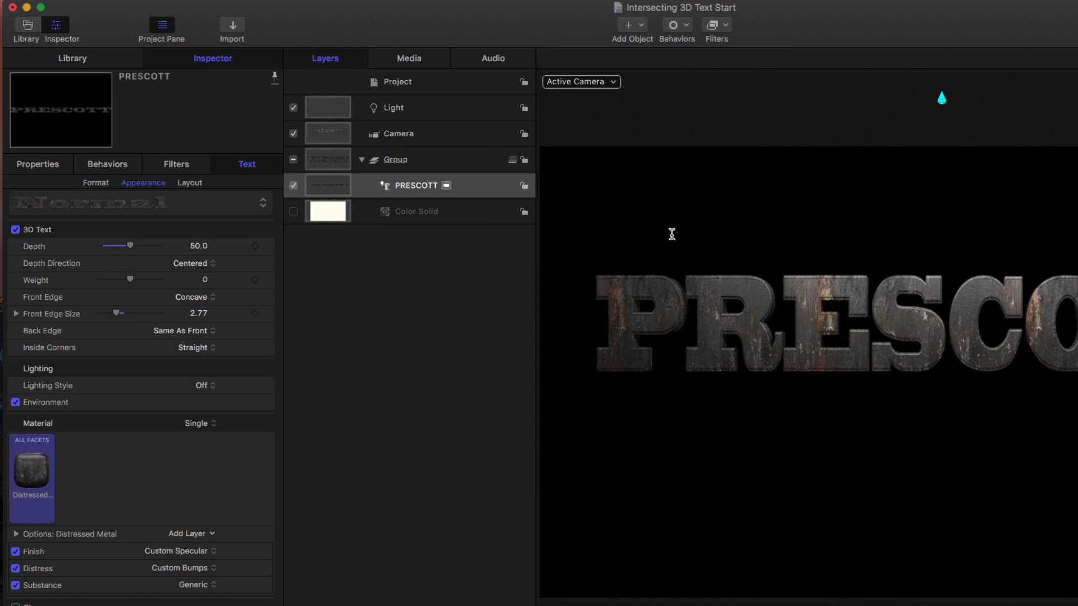
pyautogui.click(695, 465)
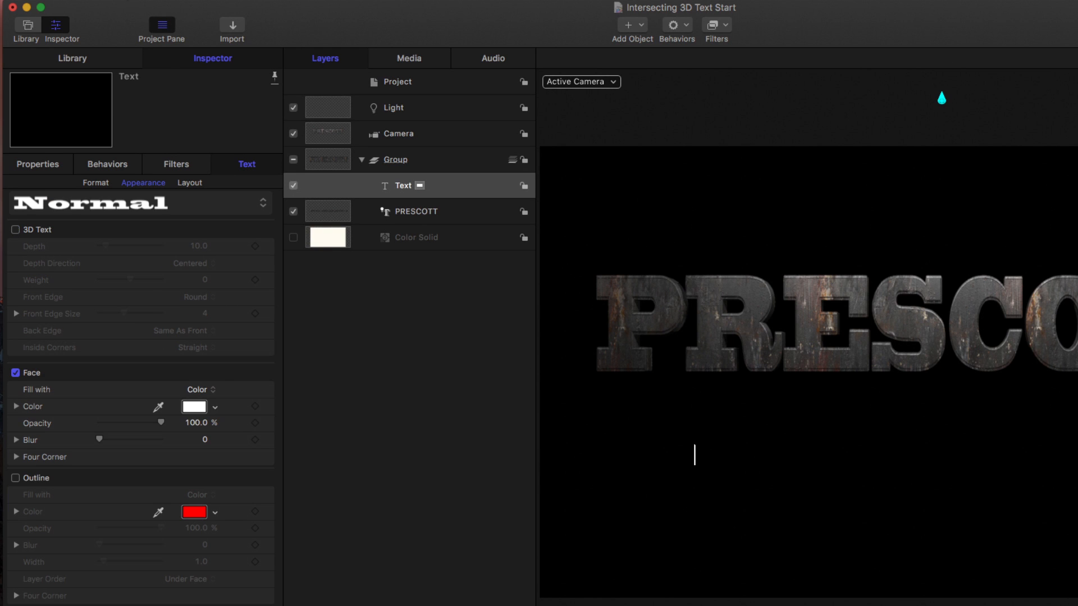
pyautogui.click(119, 0)
pyautogui.click(185, 308)
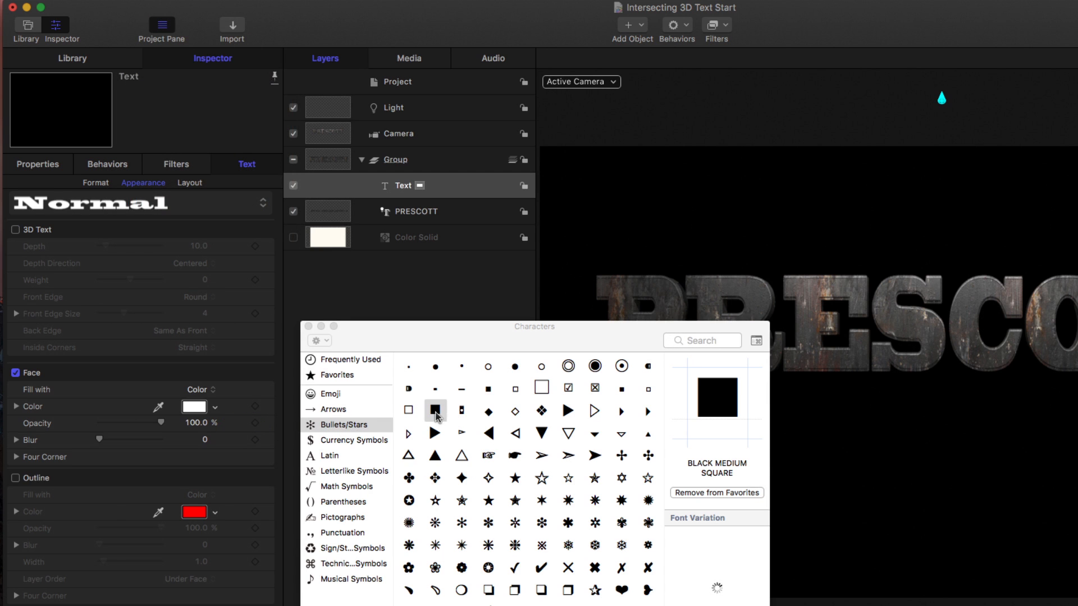
pyautogui.moveTo(521, 338); pyautogui.dragTo(311, 274)
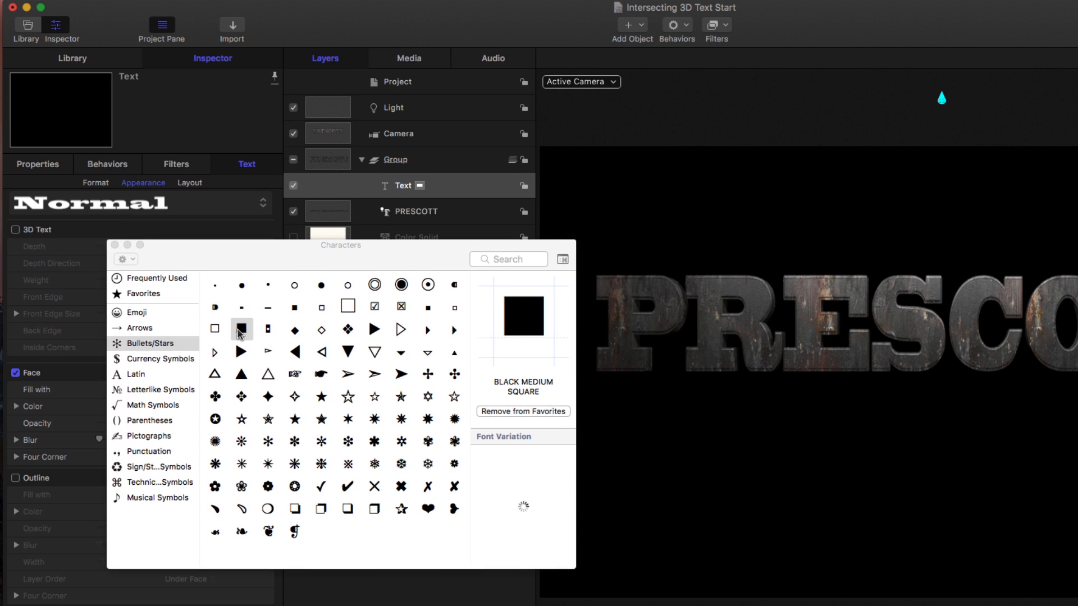
pyautogui.doubleClick(242, 329)
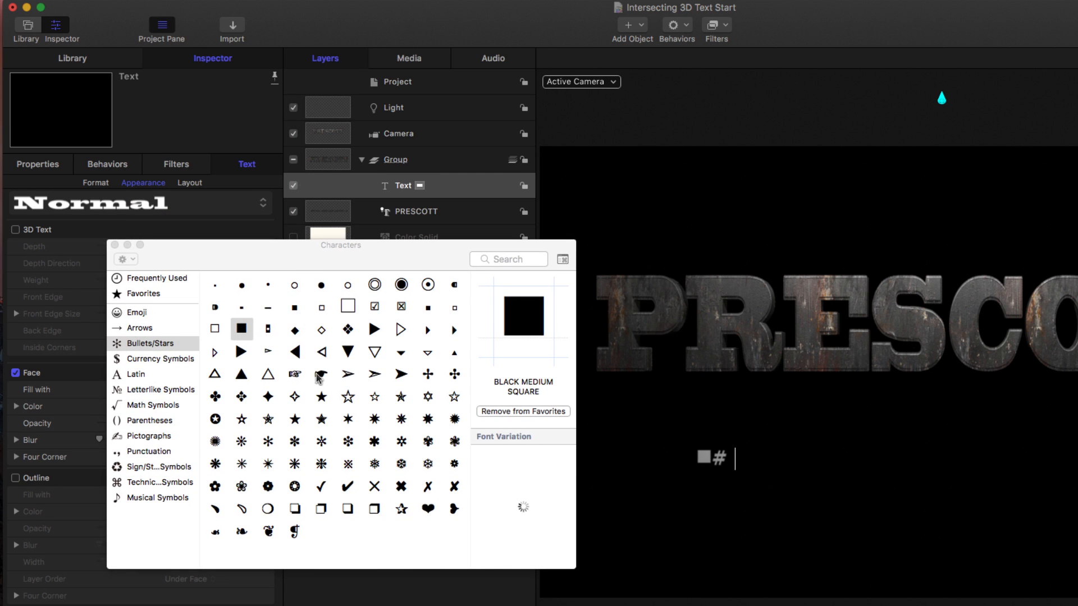
pyautogui.click(115, 245)
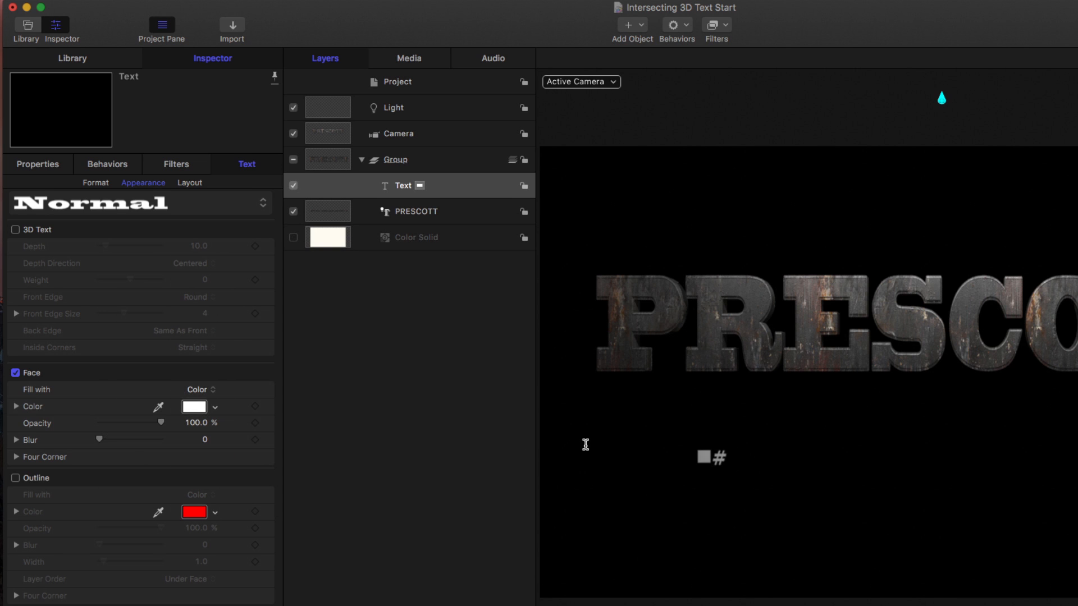
# Finish the square symbol's text, scale it to 6127%, and position it at X -1427.77, Y -1008.82 px to fill the background.
pyautogui.press('Escape')
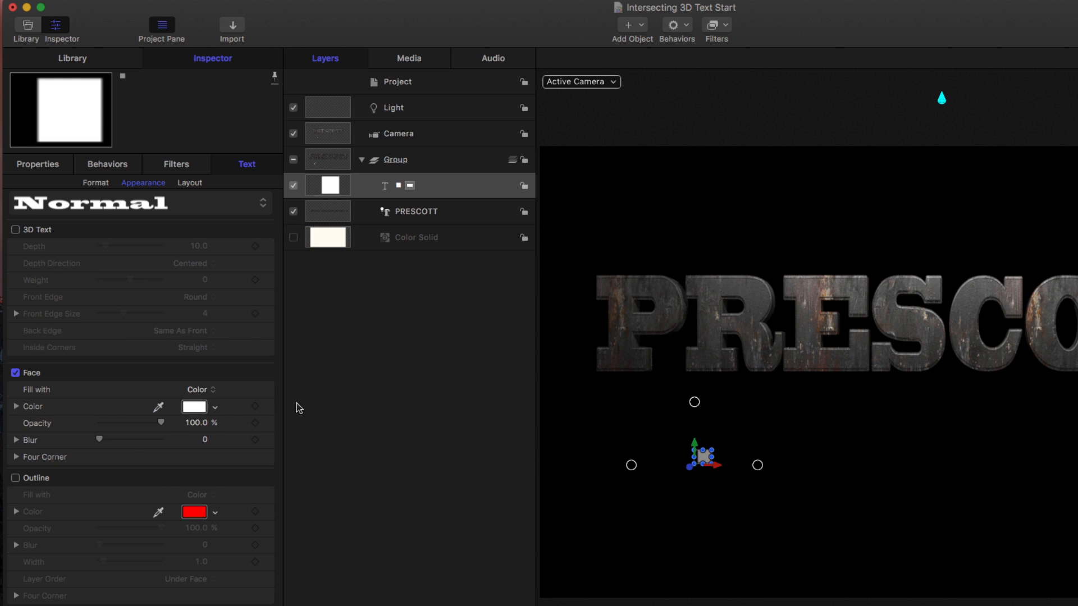
pyautogui.press('F1')
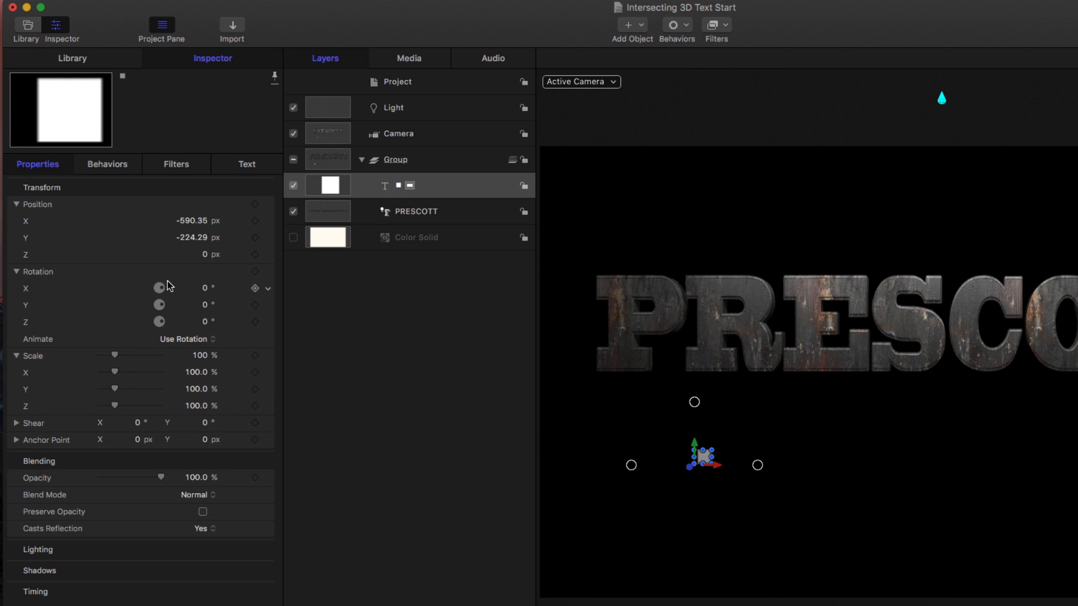
pyautogui.moveTo(200, 355); pyautogui.dragTo(199, 354)
pyautogui.moveTo(954, 404); pyautogui.dragTo(826, 548)
pyautogui.moveTo(198, 358); pyautogui.dragTo(227, 356)
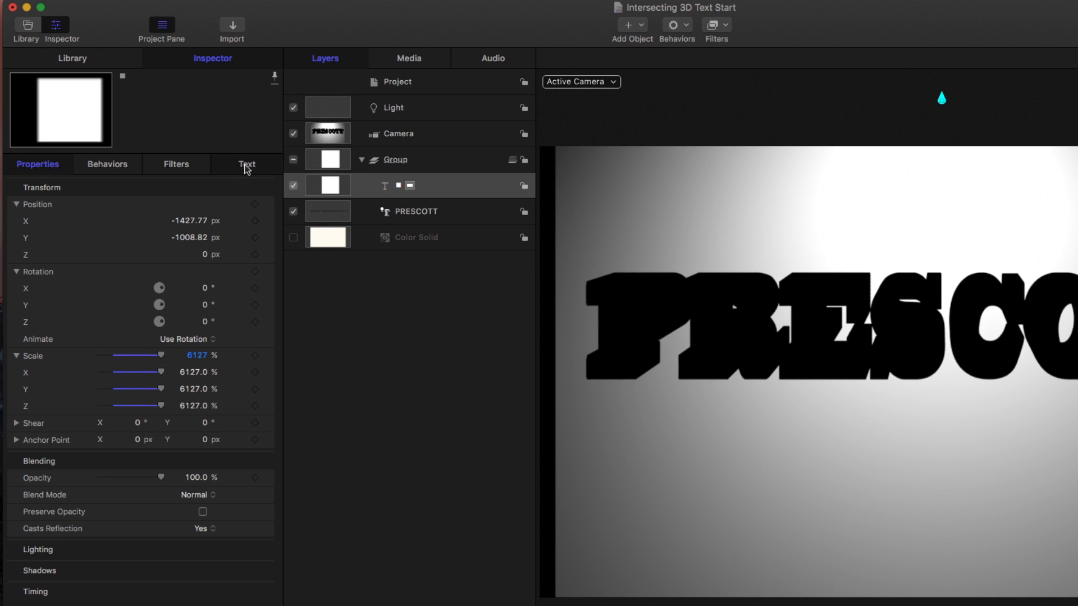
# Turn the square into 3D text with a depth of 0 and a front edge size of 0.63.
pyautogui.click(247, 165)
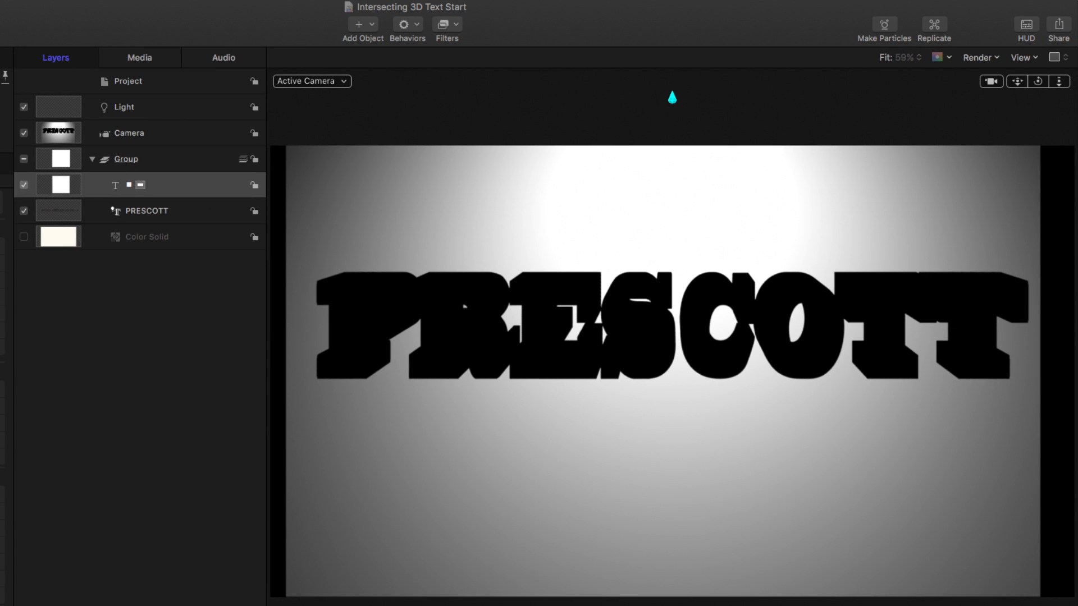
pyautogui.hotkey('ctrl', 'r')
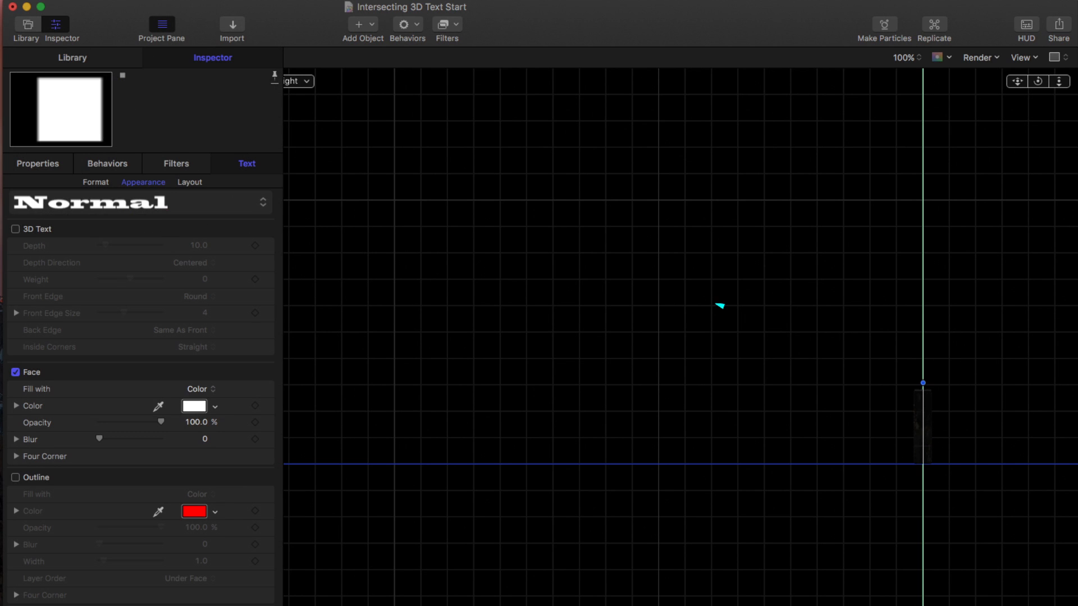
pyautogui.click(15, 229)
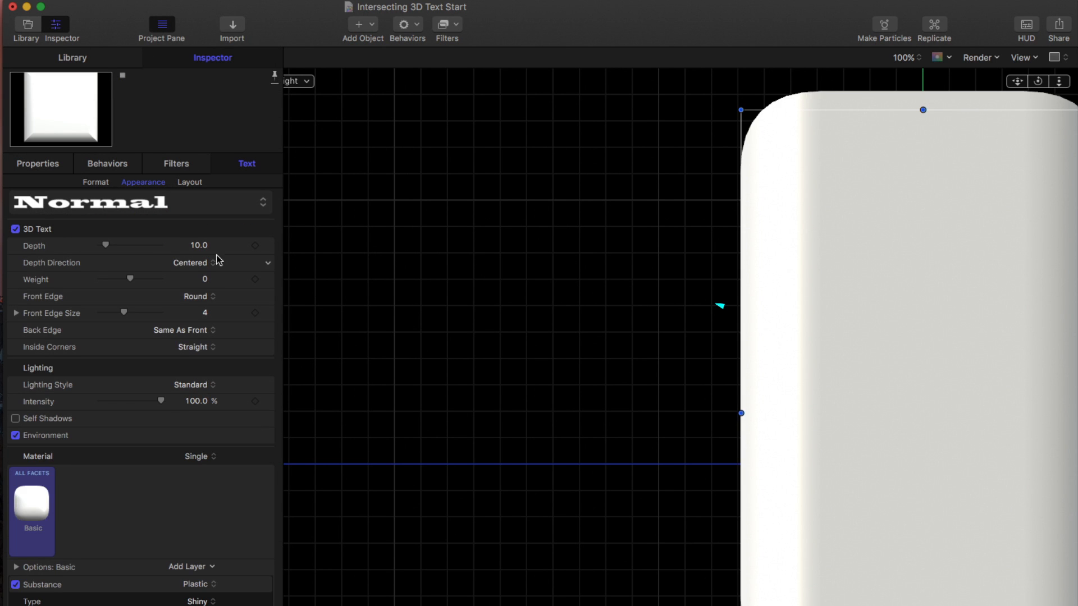
pyautogui.moveTo(106, 246); pyautogui.dragTo(55, 242)
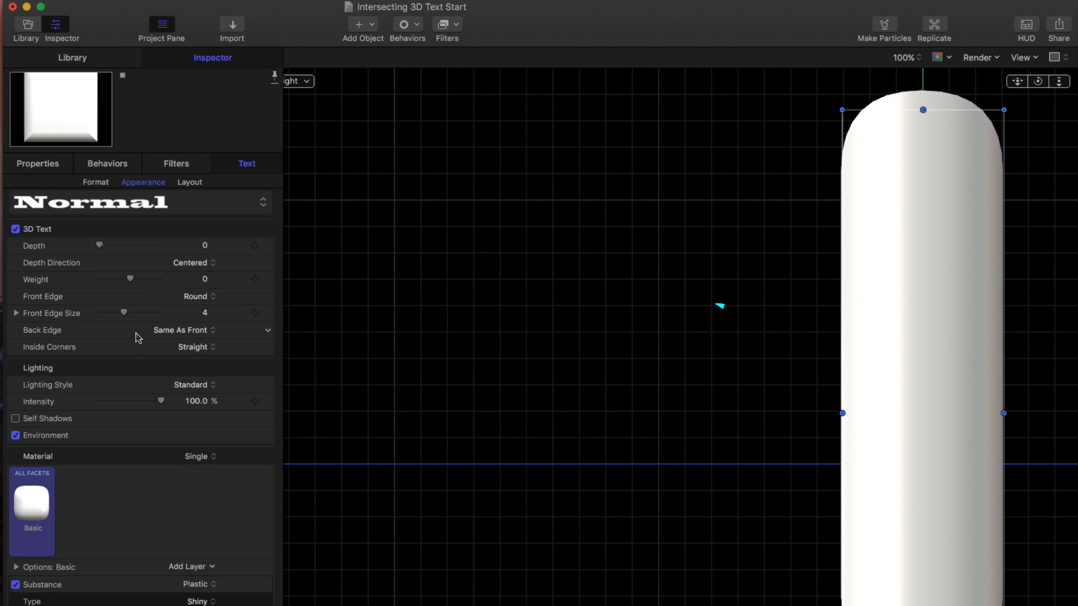
pyautogui.moveTo(106, 315); pyautogui.dragTo(103, 313)
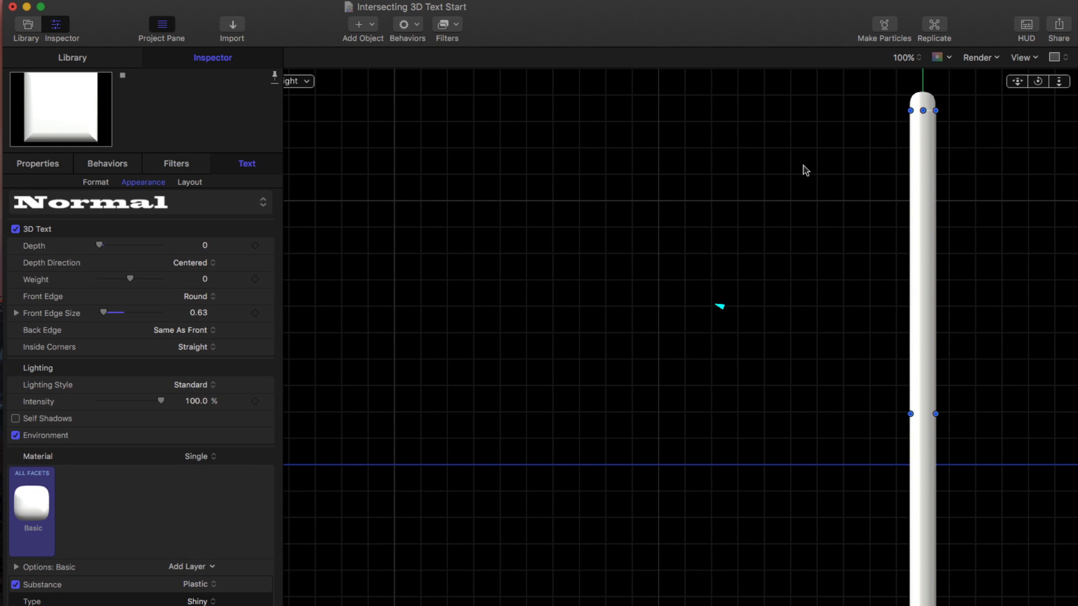
# Return to the active camera and move the square behind PRESCOTT to Z -85.95 px.
pyautogui.hotkey('ctrl', 'a')
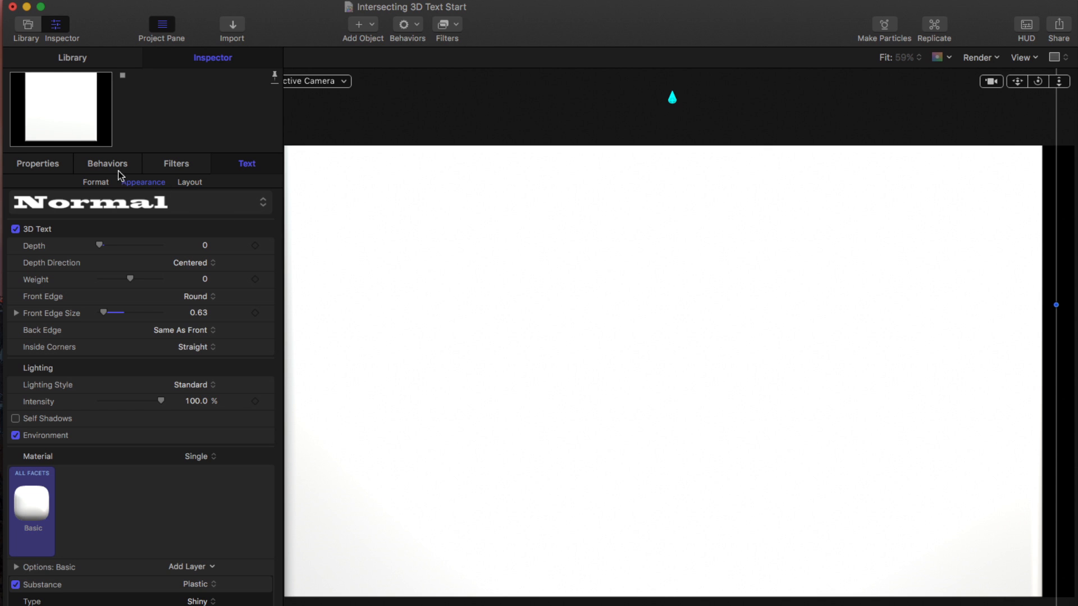
pyautogui.click(38, 165)
pyautogui.moveTo(204, 253); pyautogui.dragTo(204, 254)
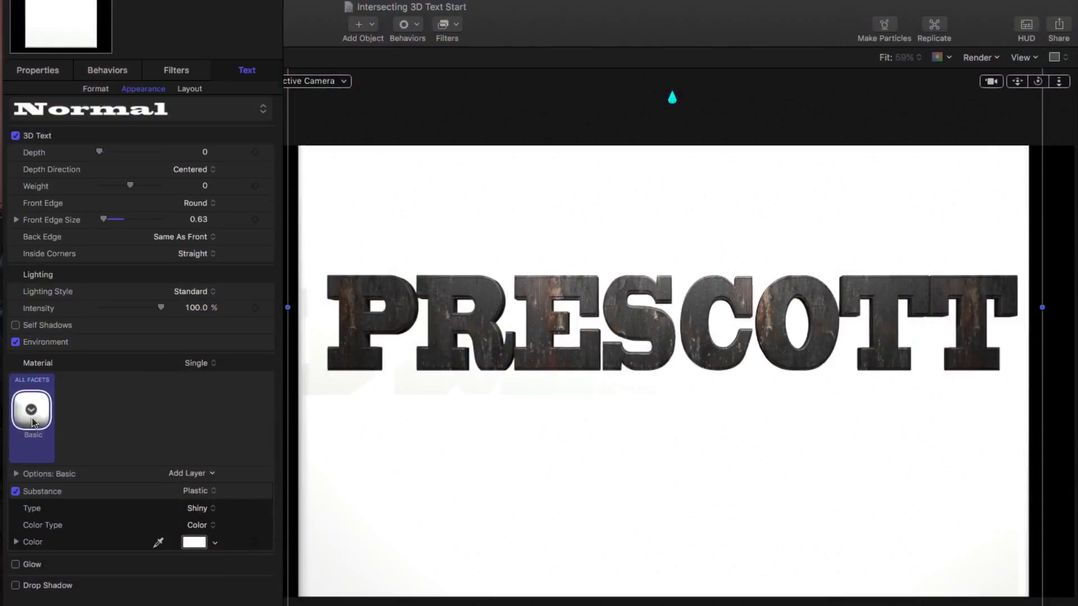
# Apply the Red Brick material from the Miscellaneous category to the square.
pyautogui.scroll(-2, 33, 422)
pyautogui.click(32, 369)
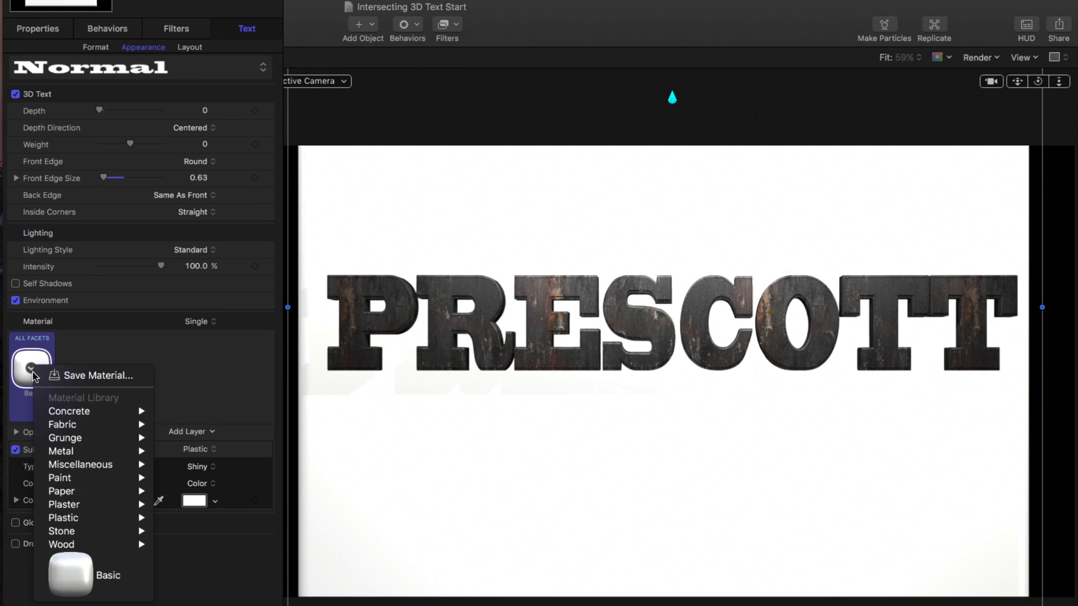
pyautogui.moveTo(78, 499)
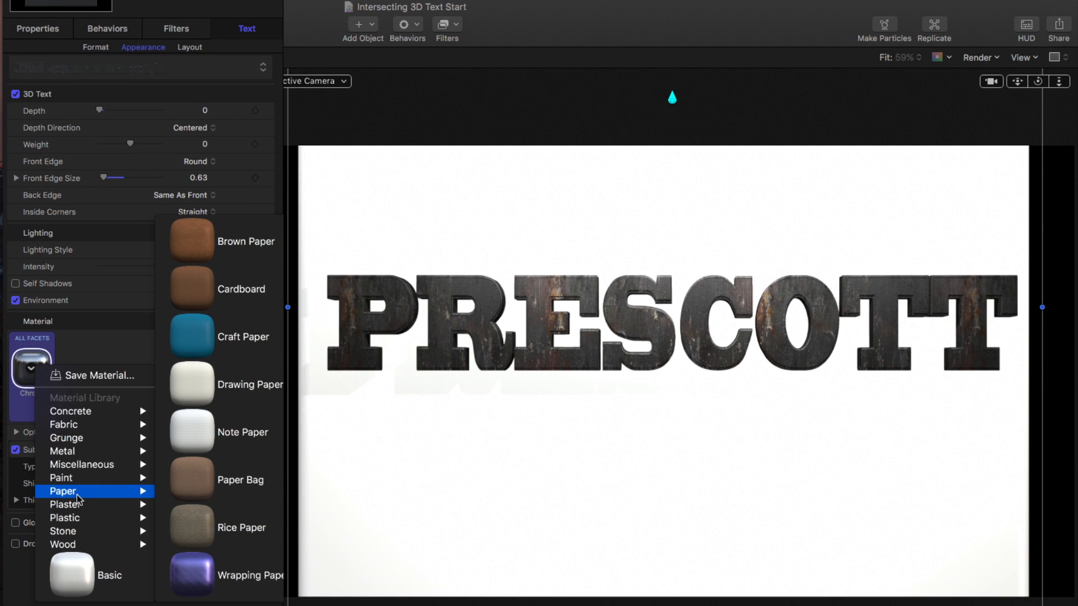
pyautogui.moveTo(84, 471)
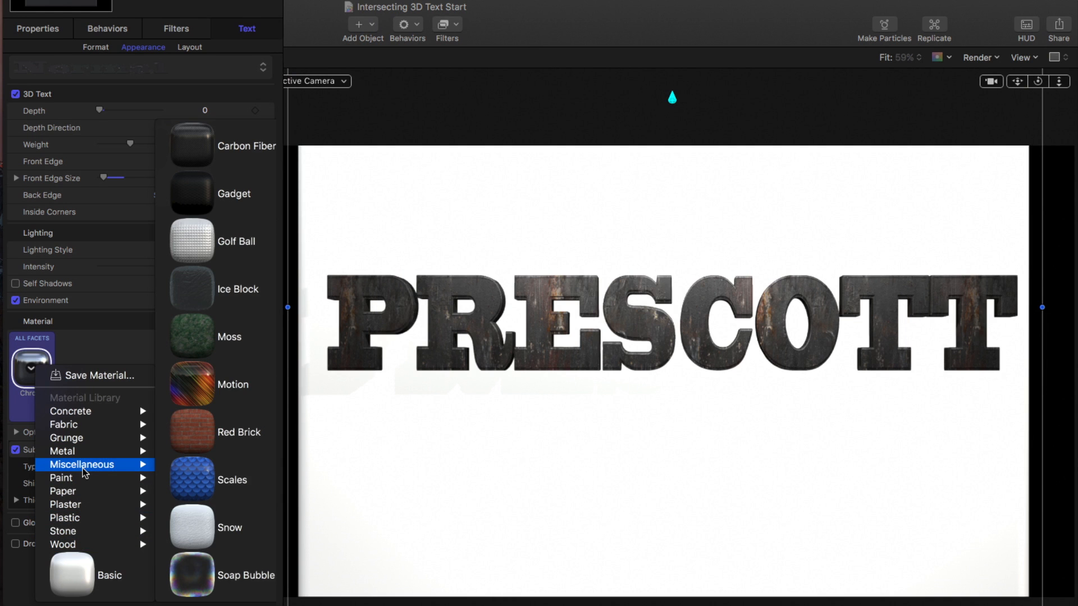
pyautogui.click(216, 442)
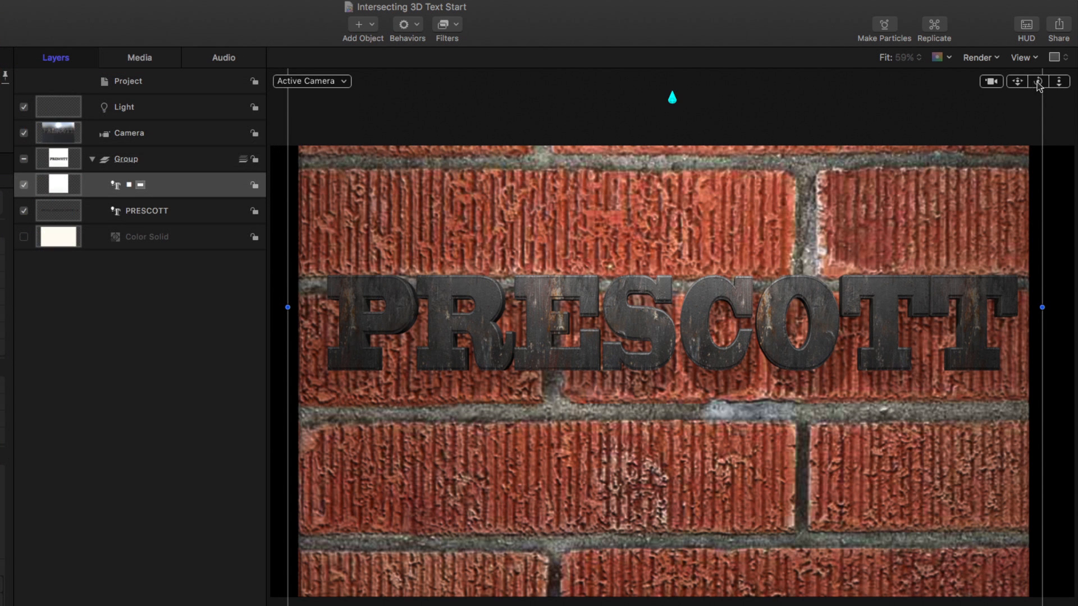
# Examine the spot light's placement relative to the text and brick wall from an angled Perspective view.
pyautogui.click(151, 112)
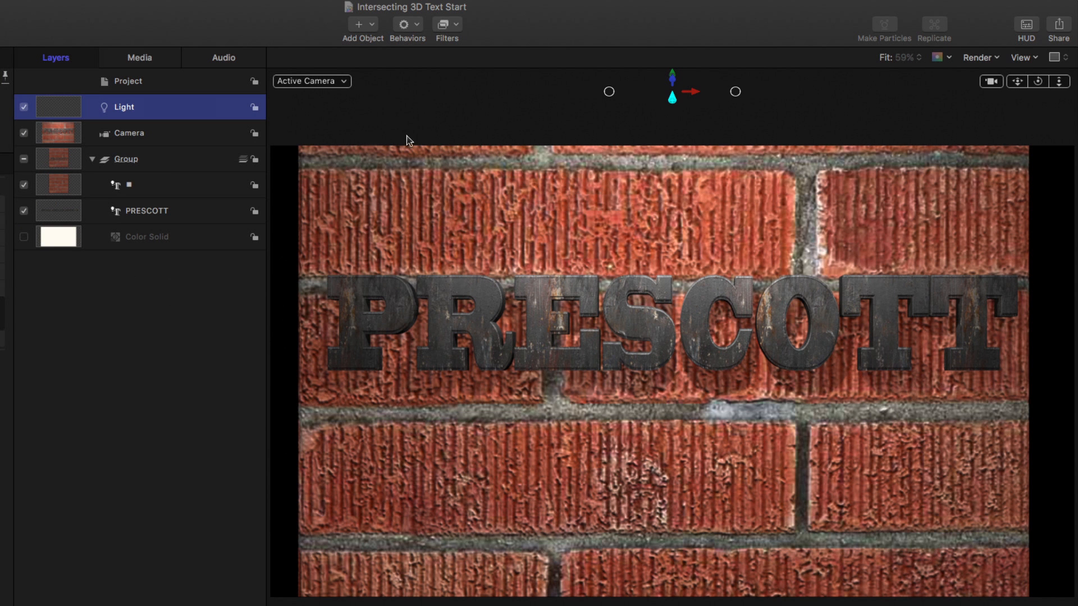
pyautogui.click(306, 83)
pyautogui.click(324, 115)
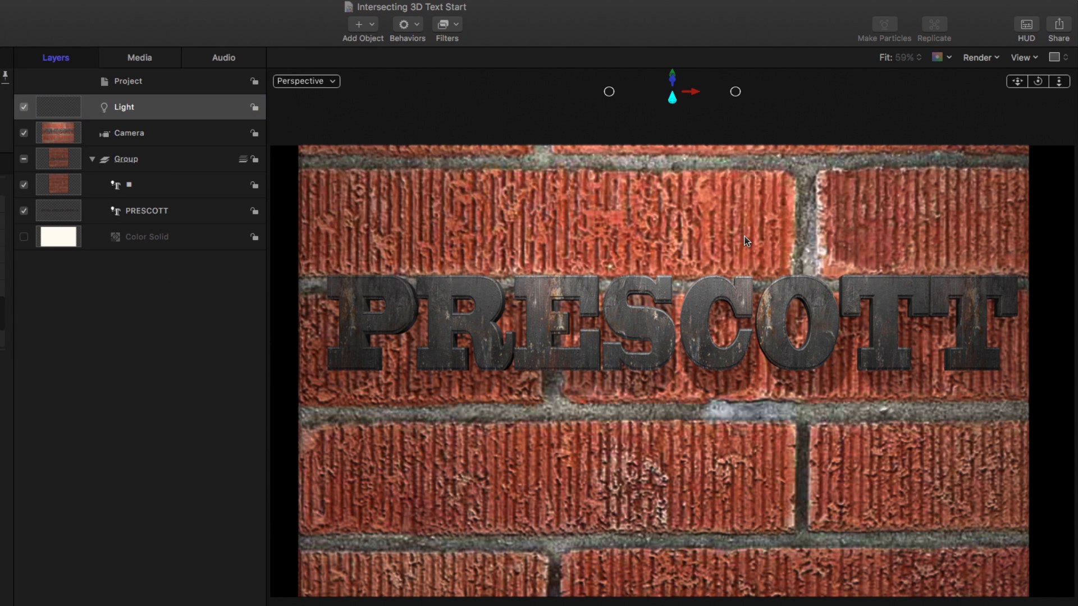
pyautogui.hotkey('alt', 'z')
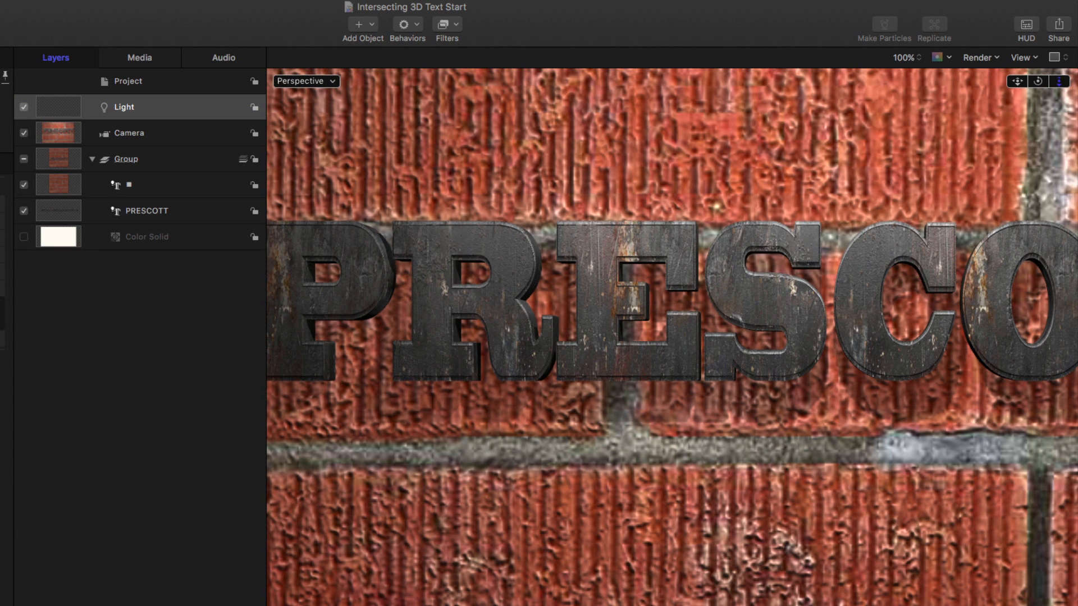
pyautogui.press('f')
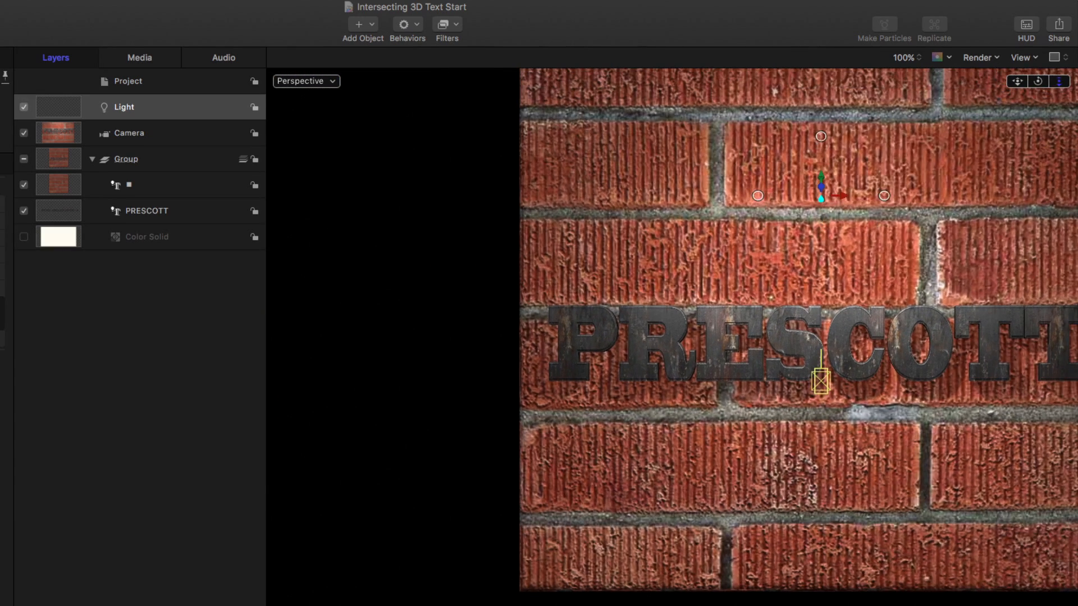
pyautogui.moveTo(1059, 81); pyautogui.dragTo(1025, 83)
pyautogui.moveTo(640, 237); pyautogui.dragTo(582, 204)
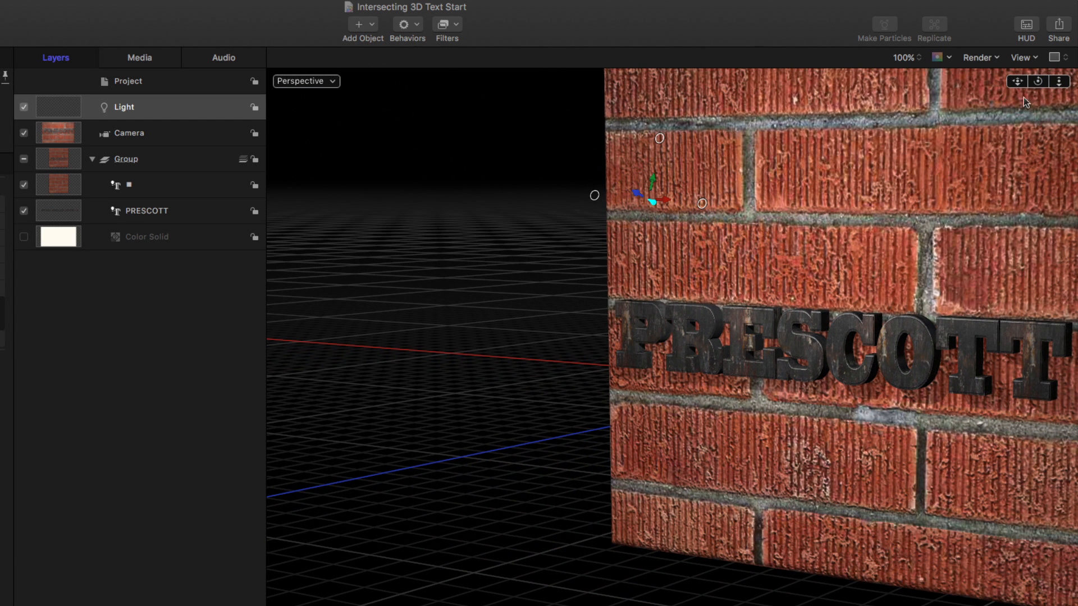
pyautogui.moveTo(1037, 82); pyautogui.dragTo(1016, 84)
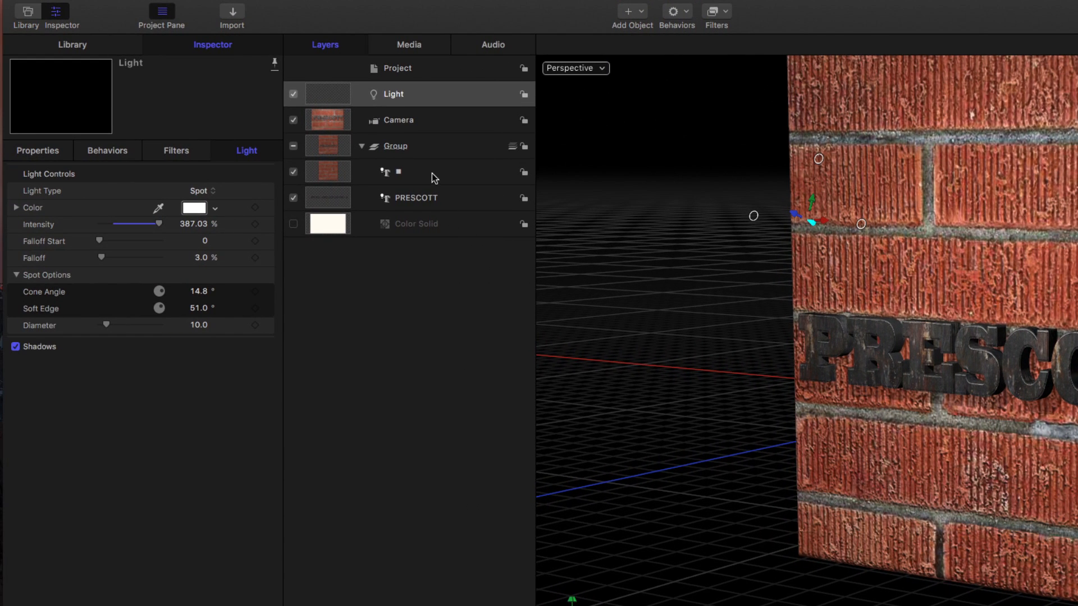
# Set the brick square's Lighting Style to Off and disable its Environment lighting.
pyautogui.click(434, 177)
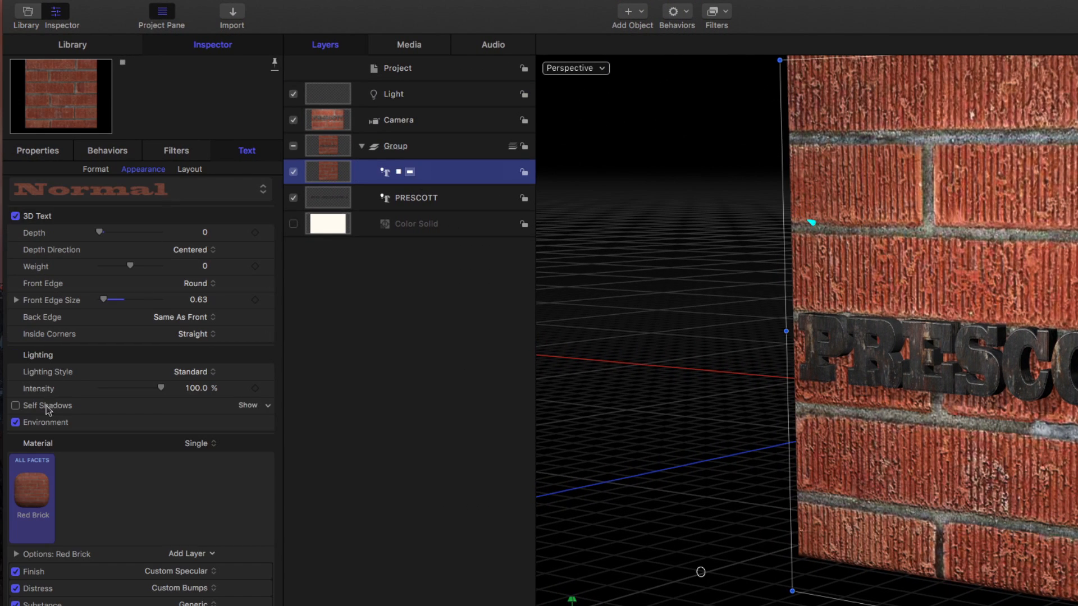
pyautogui.click(197, 374)
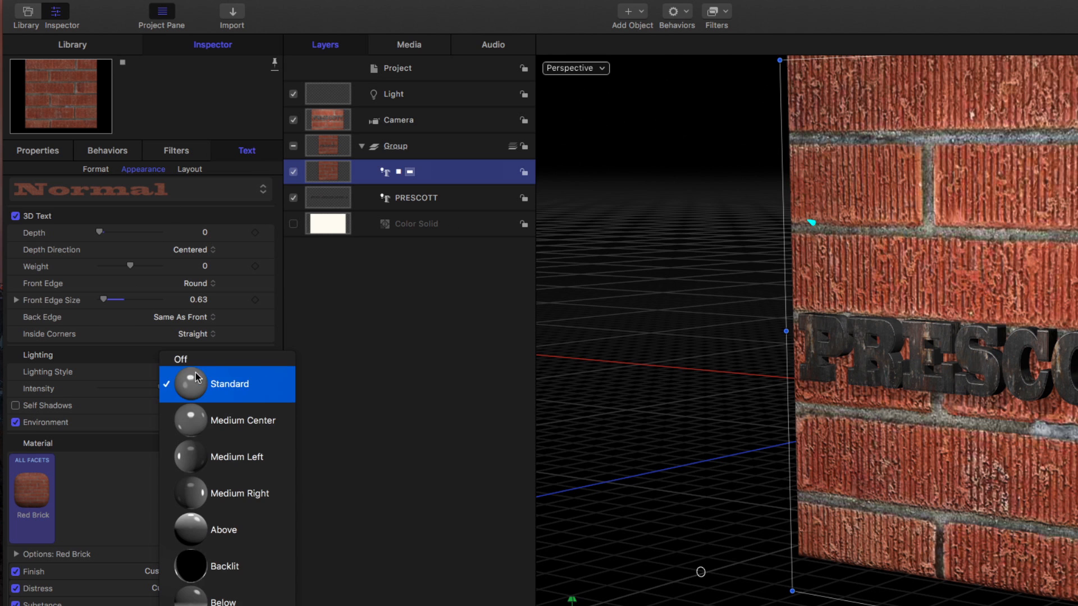
pyautogui.click(196, 363)
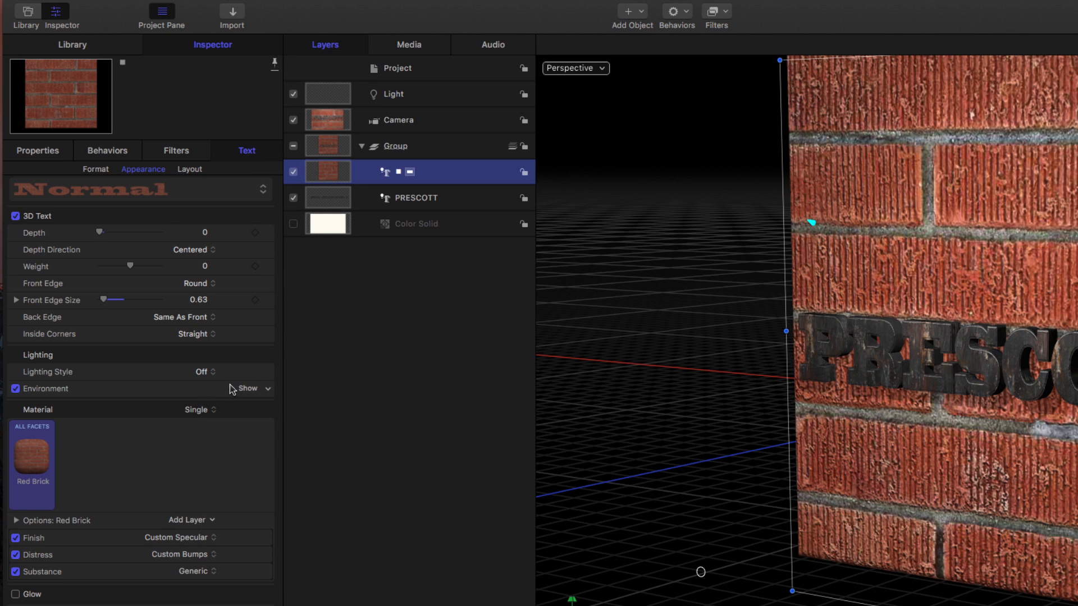
pyautogui.click(17, 389)
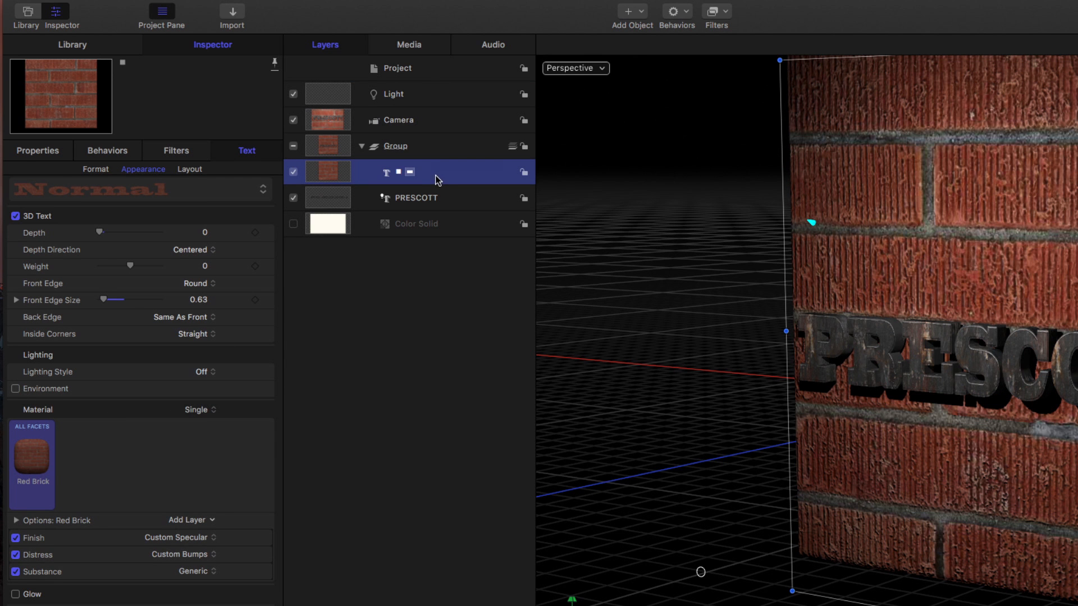
# Adjust the spot light's intensity and position to brighten the wall and text, and return to the Active Camera view.
pyautogui.click(430, 103)
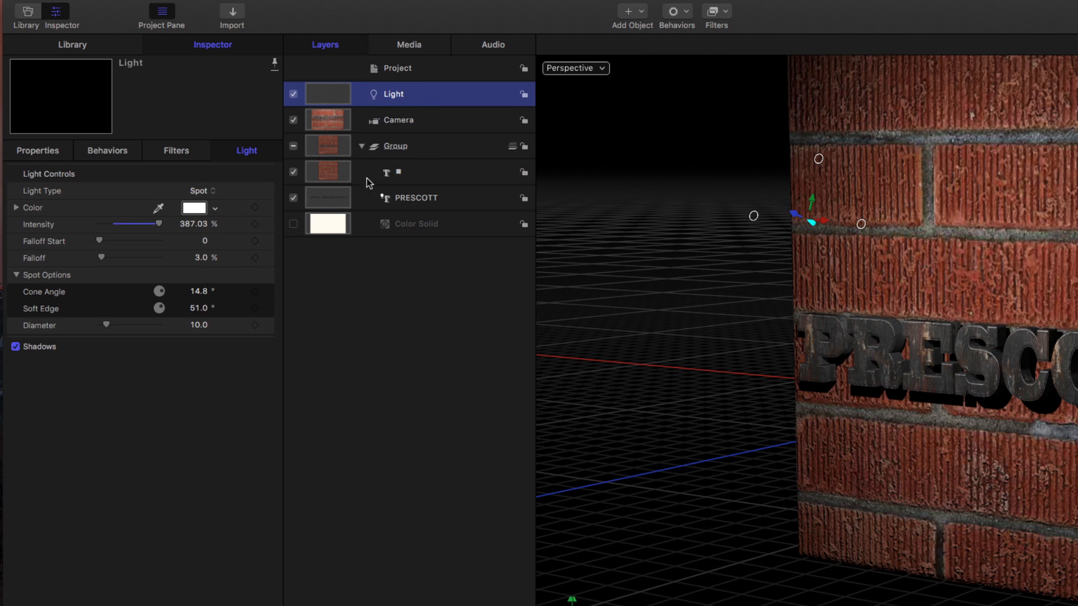
pyautogui.moveTo(193, 225); pyautogui.dragTo(196, 224)
pyautogui.moveTo(823, 205); pyautogui.dragTo(799, 246)
pyautogui.moveTo(549, 245); pyautogui.dragTo(538, 208)
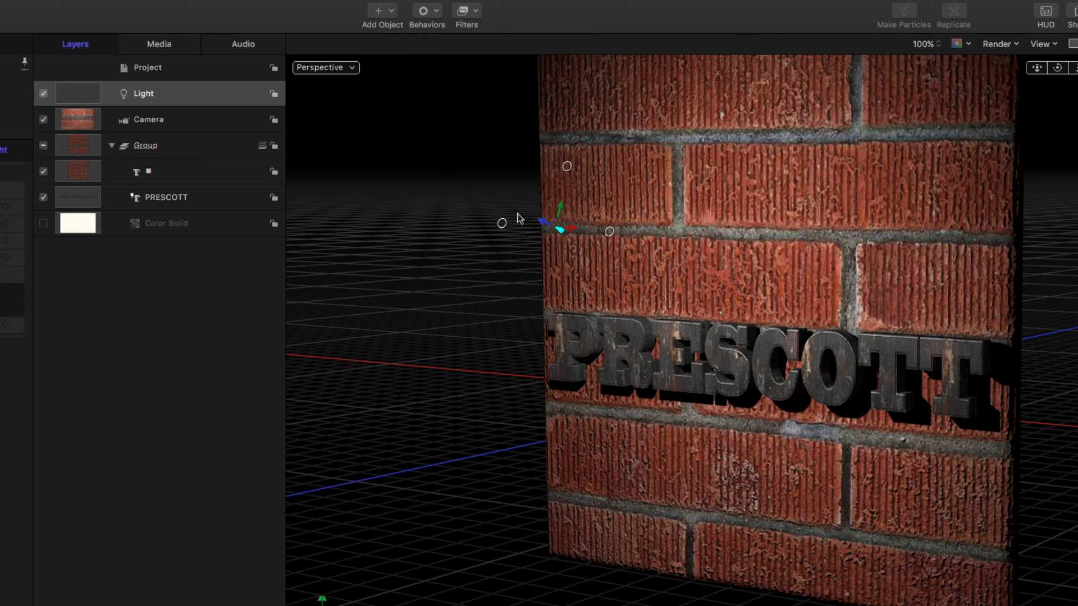
pyautogui.doubleClick(1058, 68)
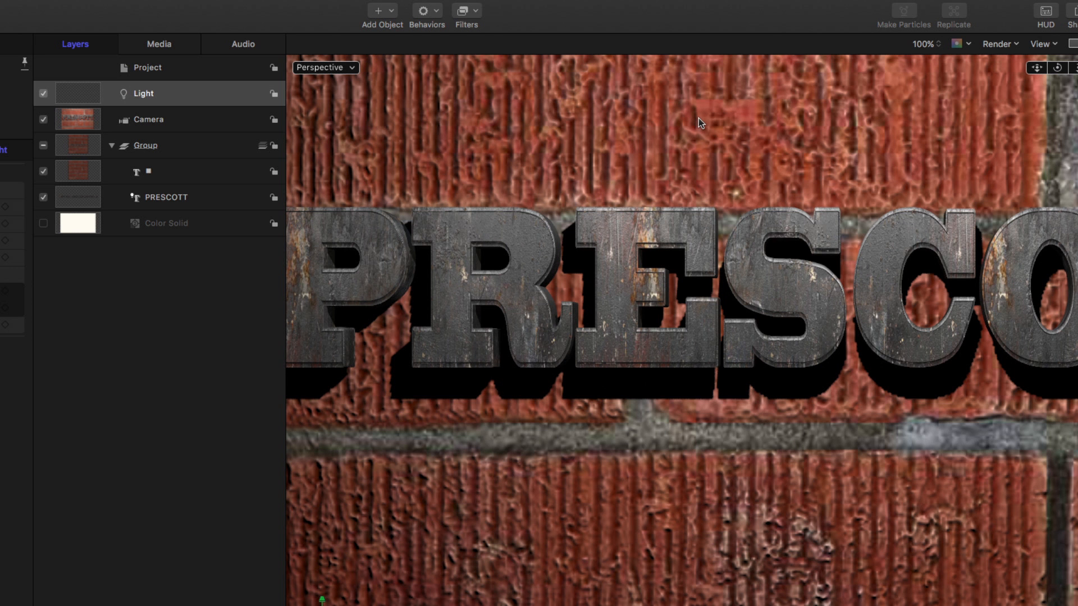
pyautogui.hotkey('ctrl', 'a')
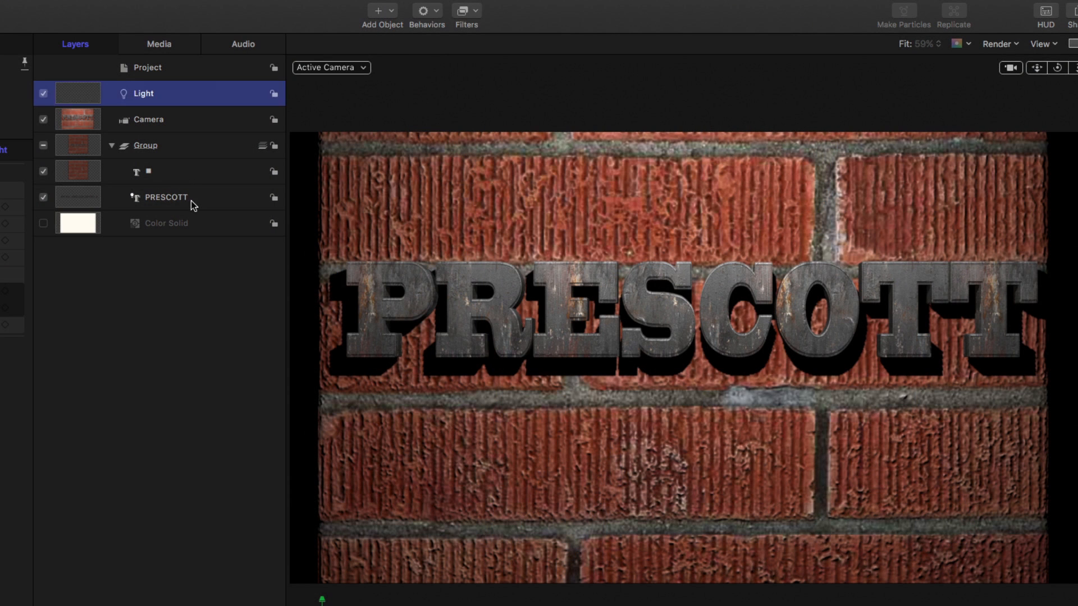
# Add the Sequence Text behavior to PRESCOTT and trim its end to about 3 seconds.
pyautogui.click(190, 200)
pyautogui.click(435, 14)
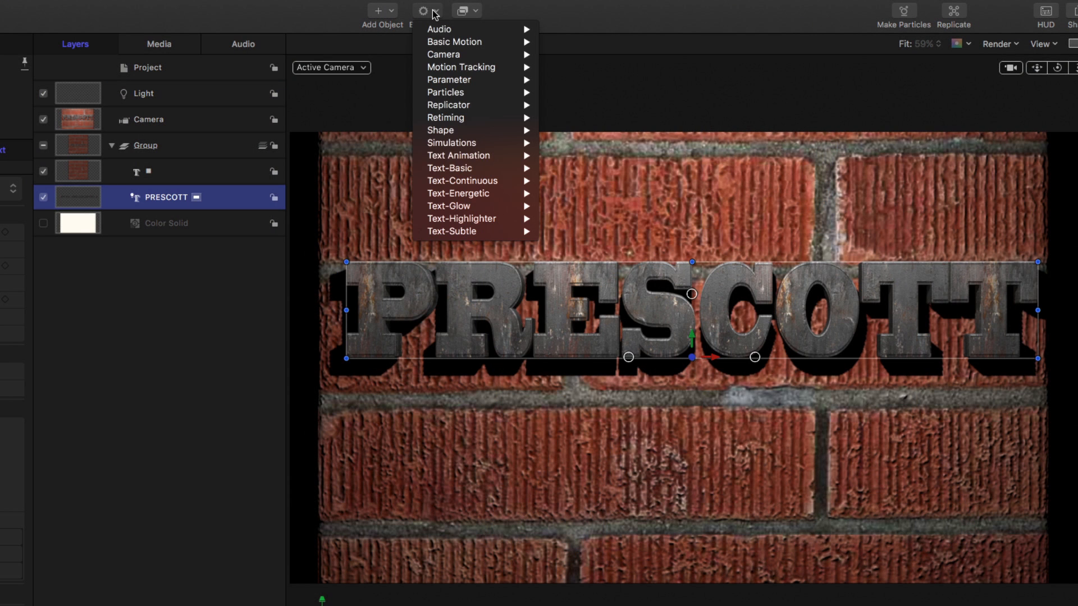
pyautogui.moveTo(461, 160)
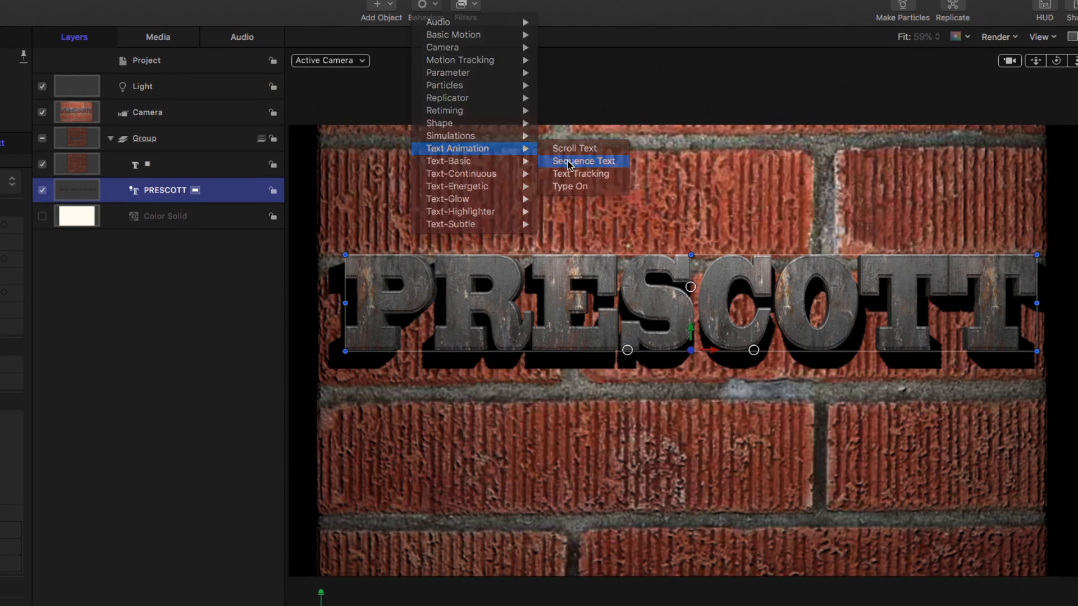
pyautogui.click(571, 169)
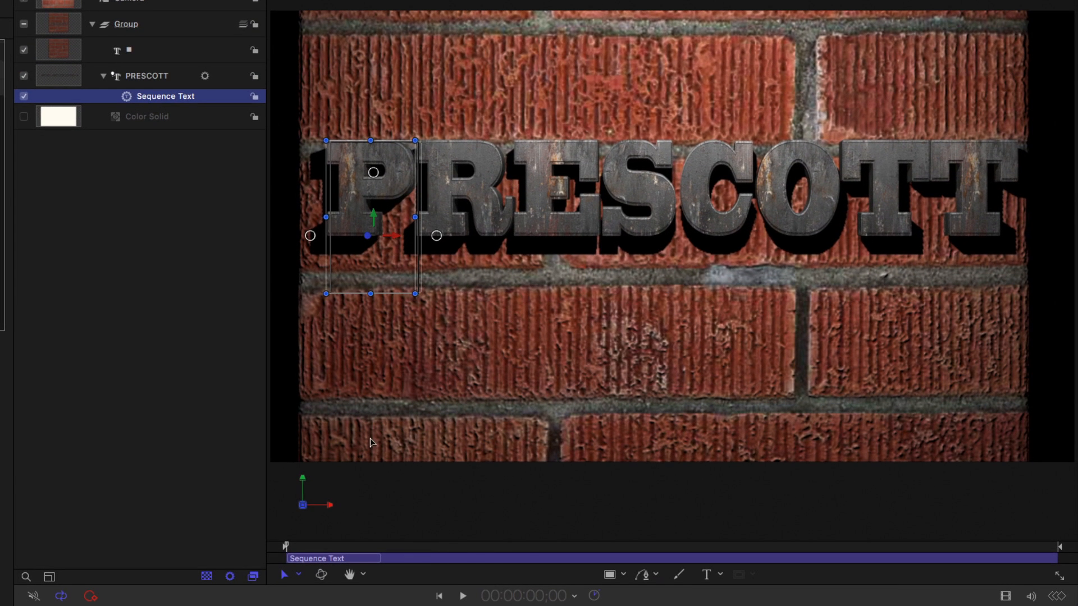
pyautogui.click(522, 547)
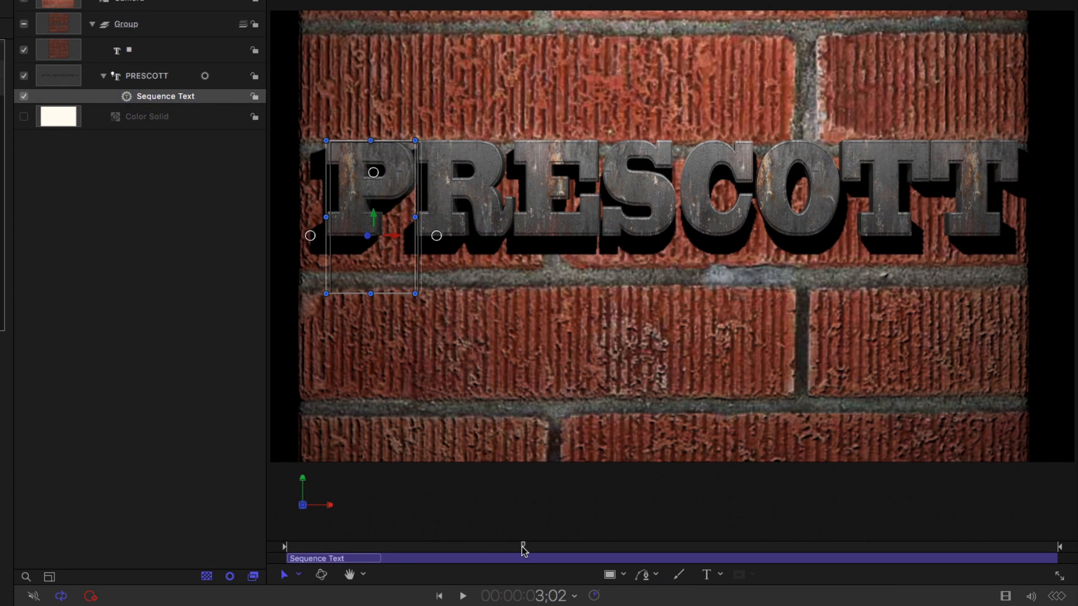
pyautogui.press('o')
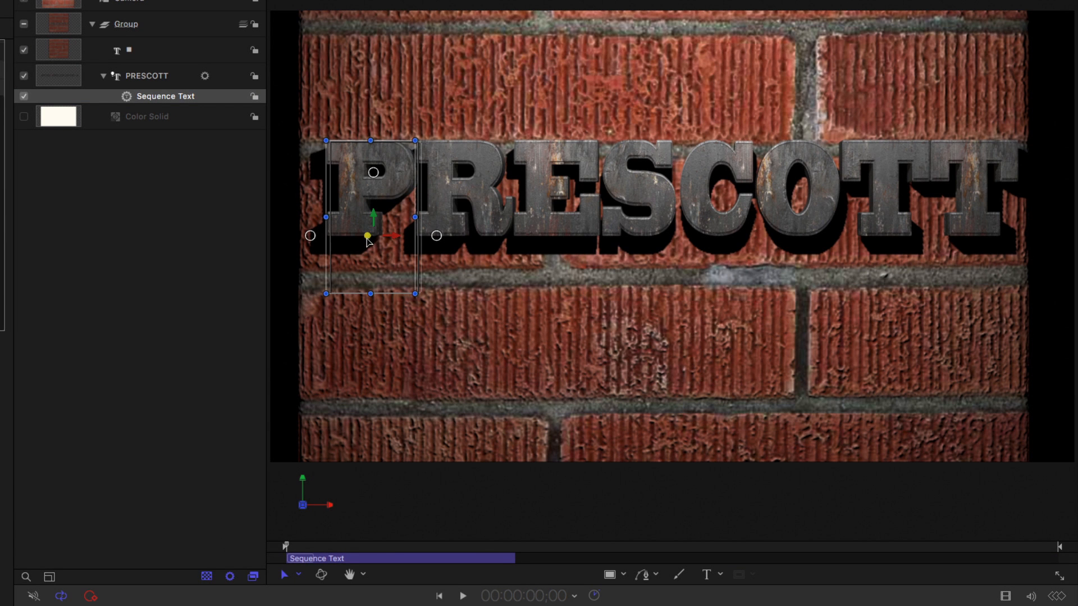
# Push the Sequence Text glyphs back in Z behind the brick wall and play the animation.
pyautogui.moveTo(362, 238); pyautogui.dragTo(318, 237)
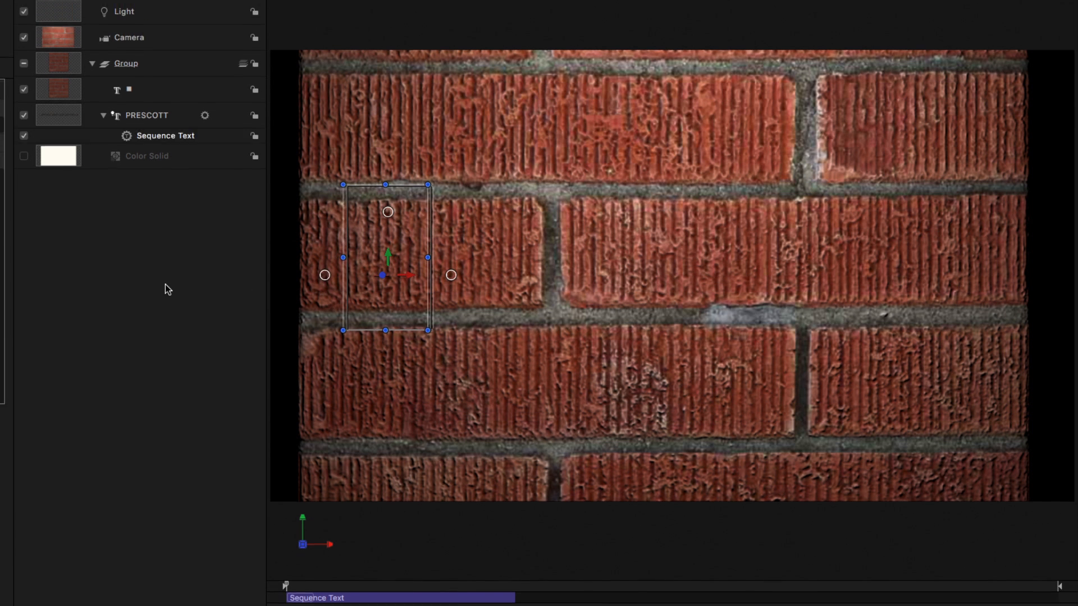
pyautogui.click(167, 251)
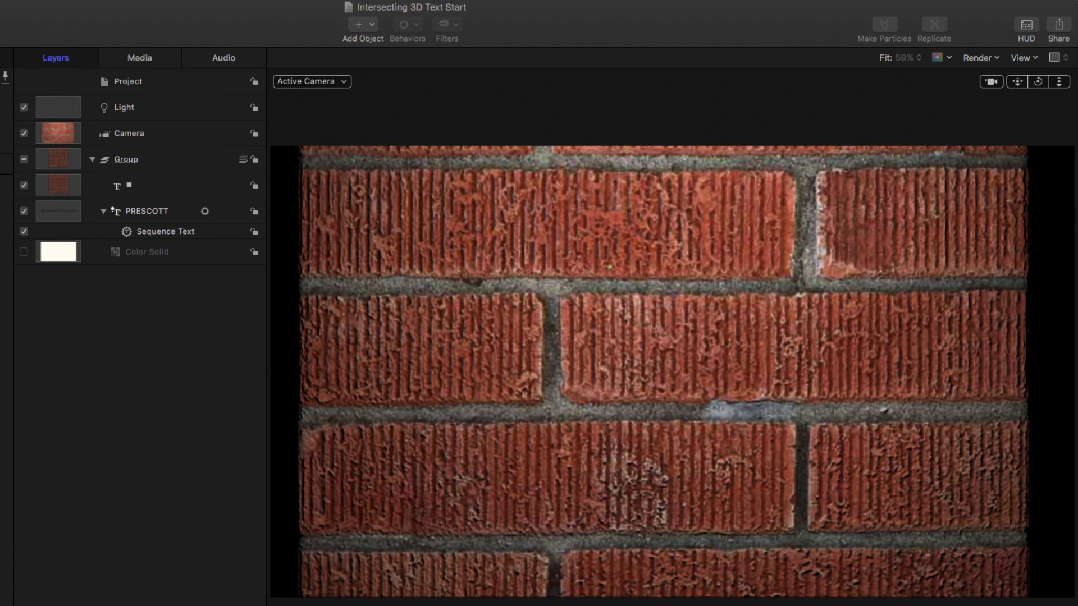
pyautogui.click(163, 229)
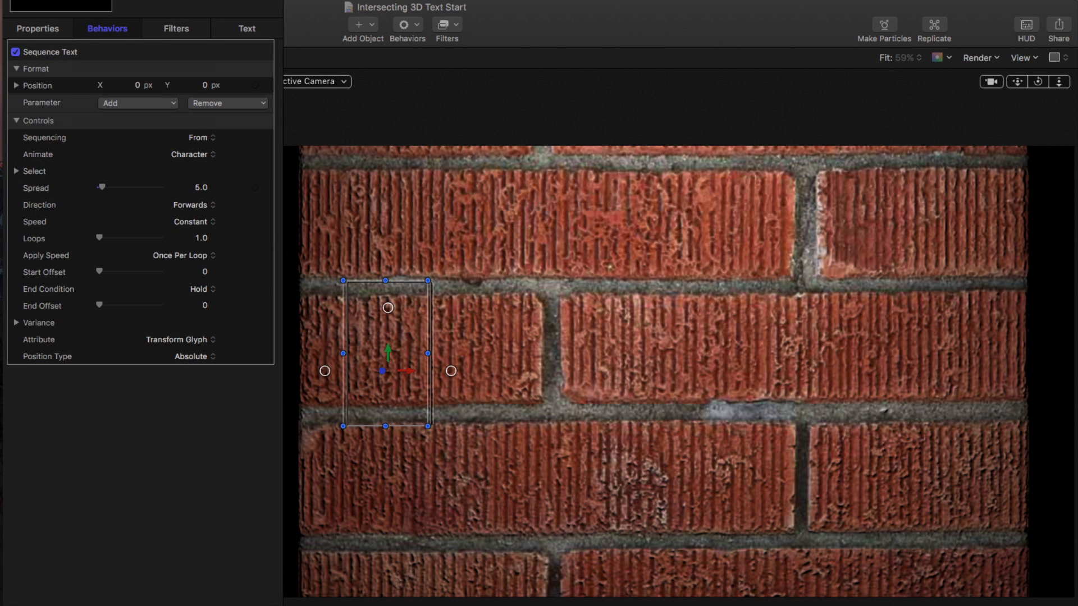
pyautogui.press('space')
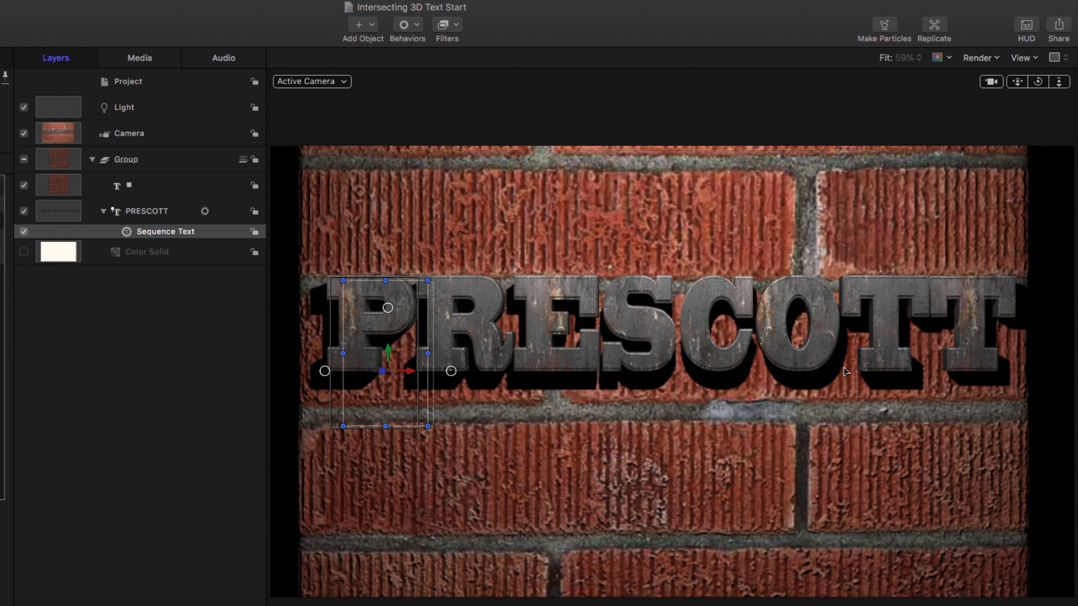
# Orbit the camera to an angled view, scale the brick square to 6668%, and set its X position to -1574.49 px.
pyautogui.moveTo(1037, 85); pyautogui.dragTo(971, 80)
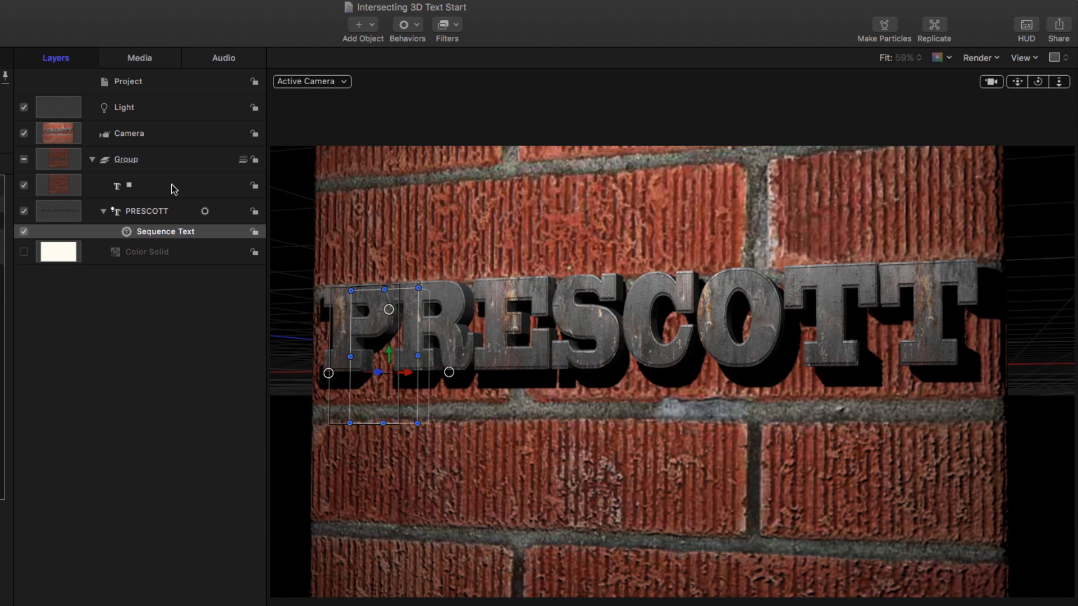
pyautogui.click(174, 187)
pyautogui.press('super+4')
pyautogui.click(36, 29)
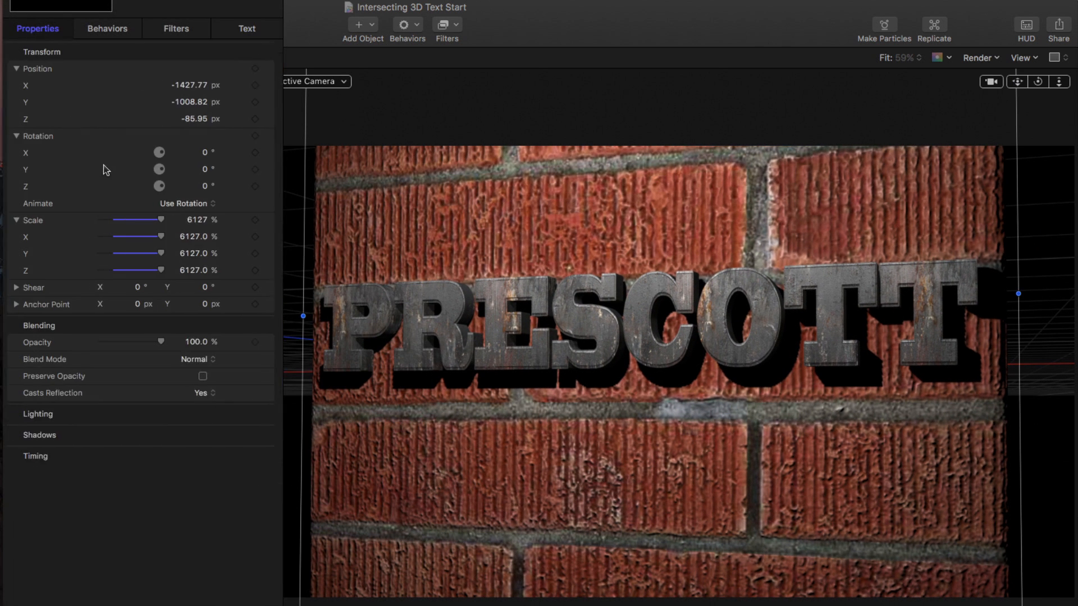
pyautogui.moveTo(200, 222); pyautogui.dragTo(197, 223)
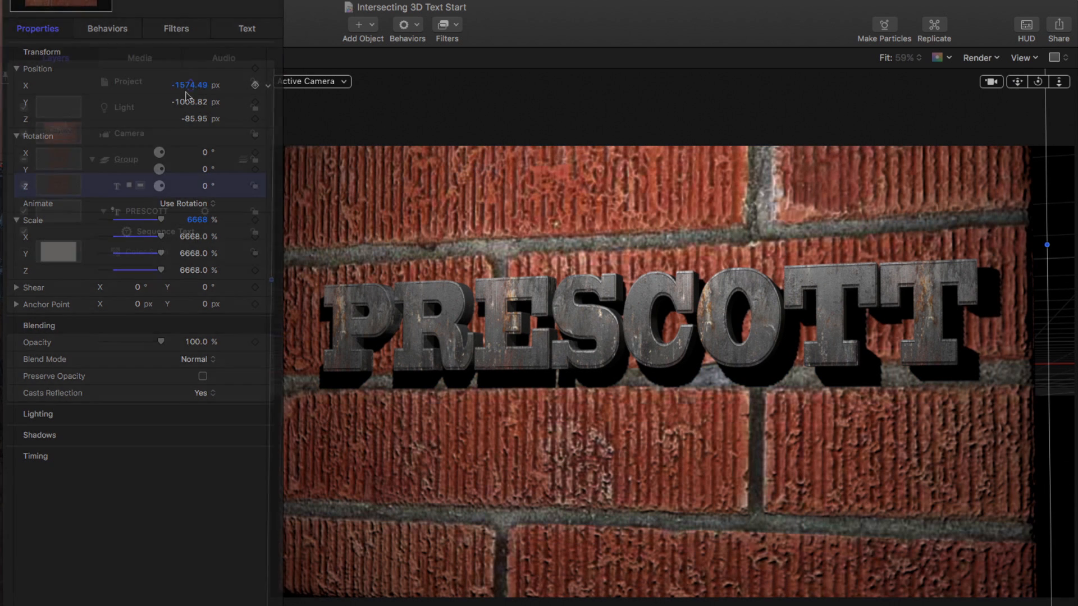